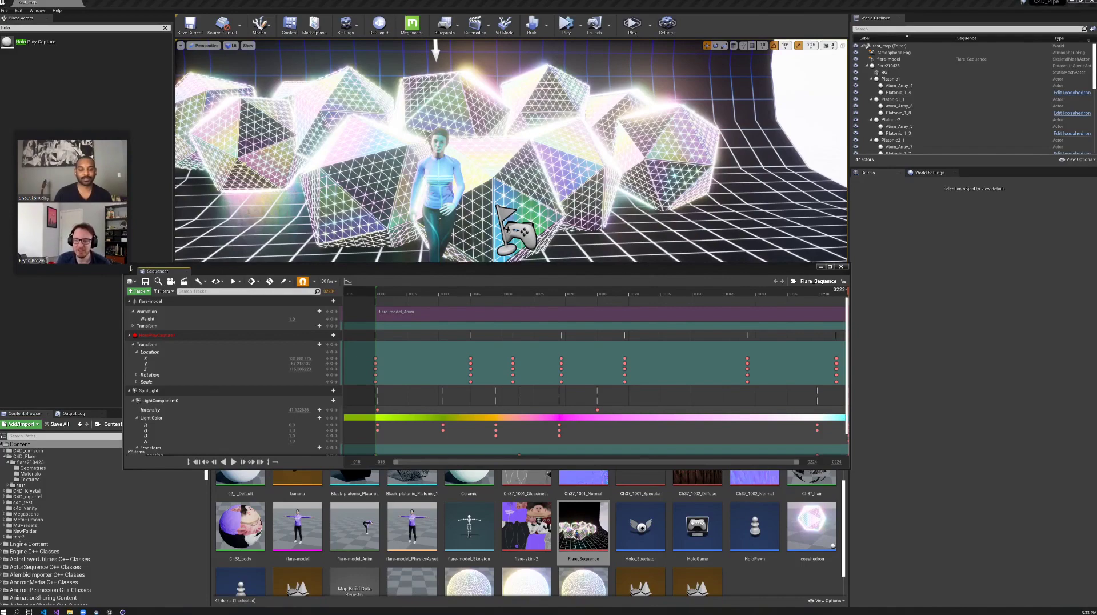
# Switch to Cinema 4D and examine the file commands available for saving the project.
pyautogui.moveTo(521, 168); pyautogui.dragTo(594, 152, button='middle')
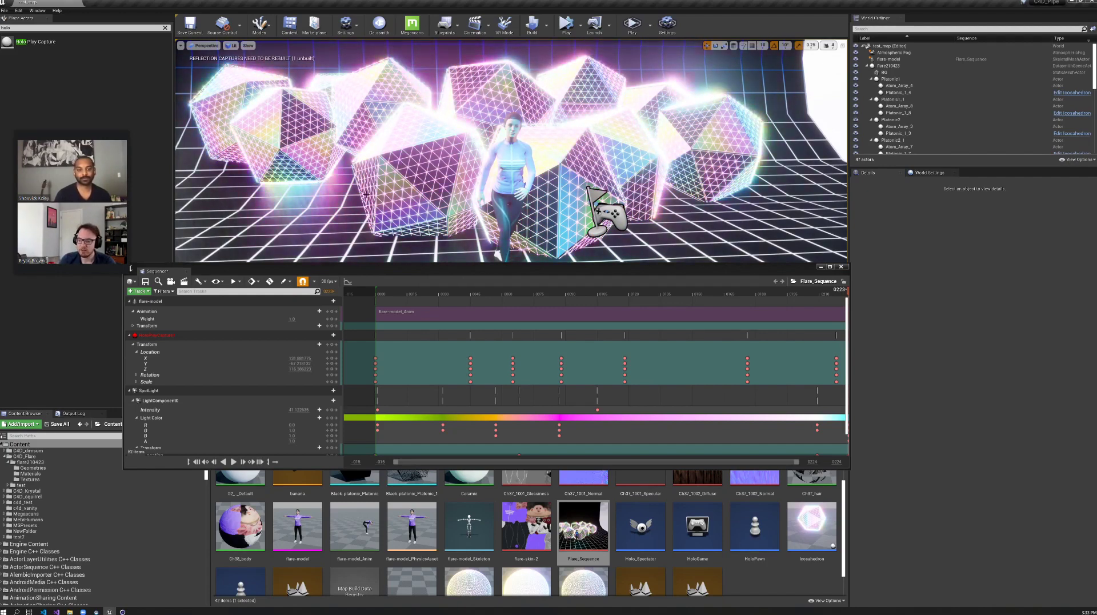
pyautogui.click(122, 612)
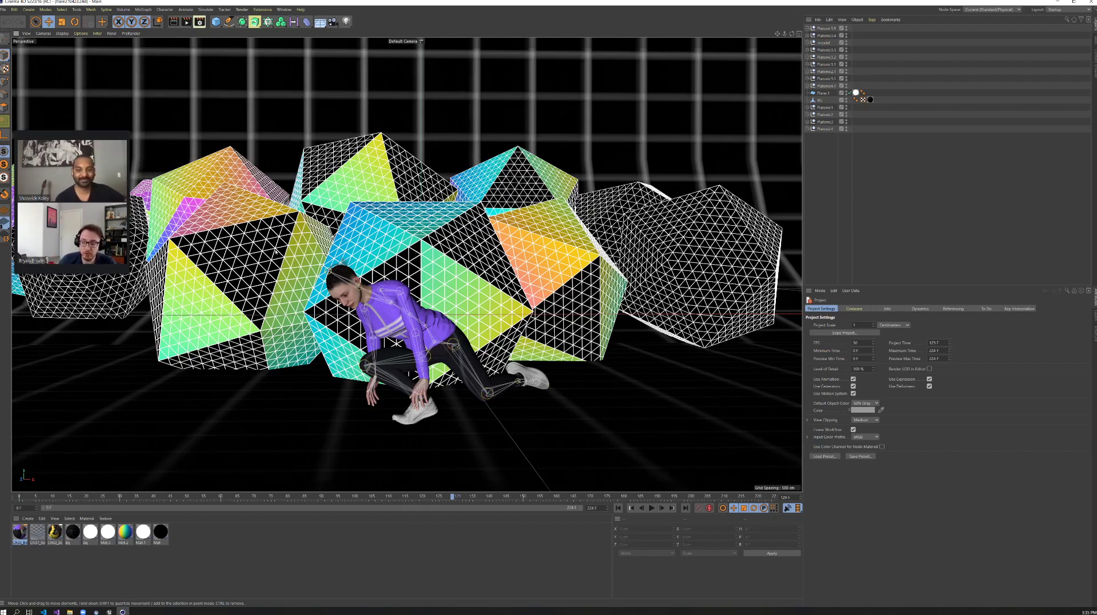
pyautogui.click(4, 10)
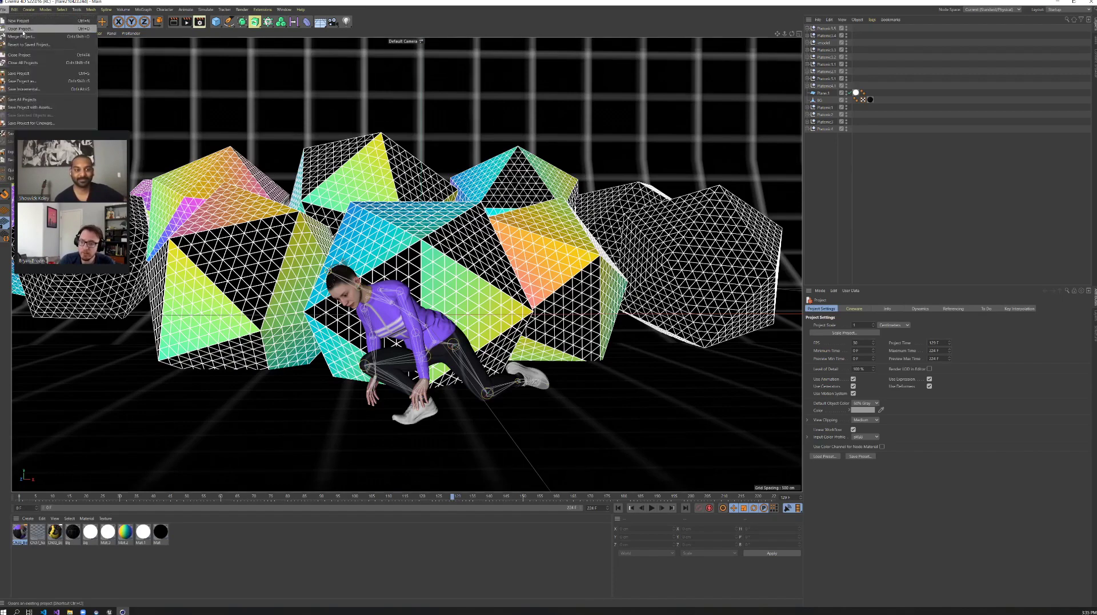
pyautogui.moveTo(91, 130); pyautogui.dragTo(225, 157)
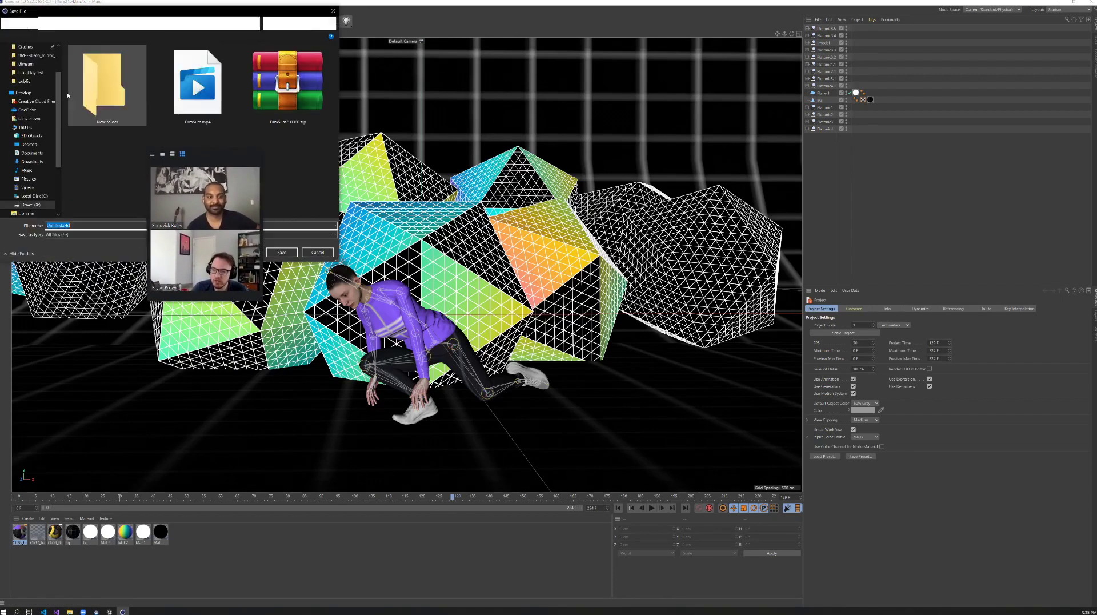
pyautogui.click(318, 252)
pyautogui.click(5, 10)
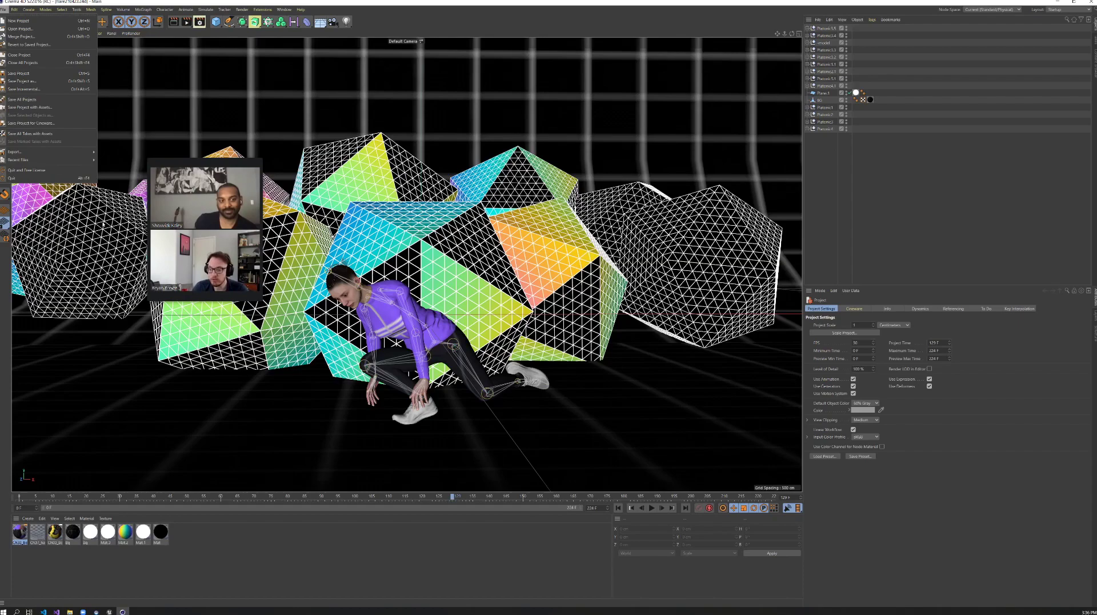
# Switch back to Unreal Editor and inspect the figure and glowing icosahedrons from several viewpoints.
pyautogui.click(109, 611)
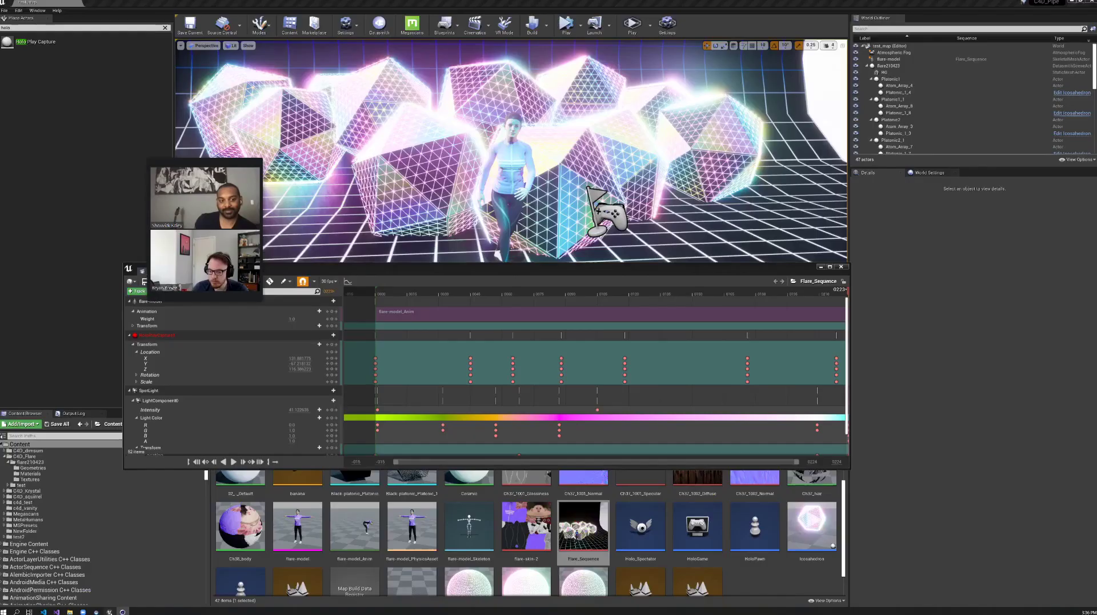
pyautogui.moveTo(531, 171); pyautogui.dragTo(583, 198, button='middle')
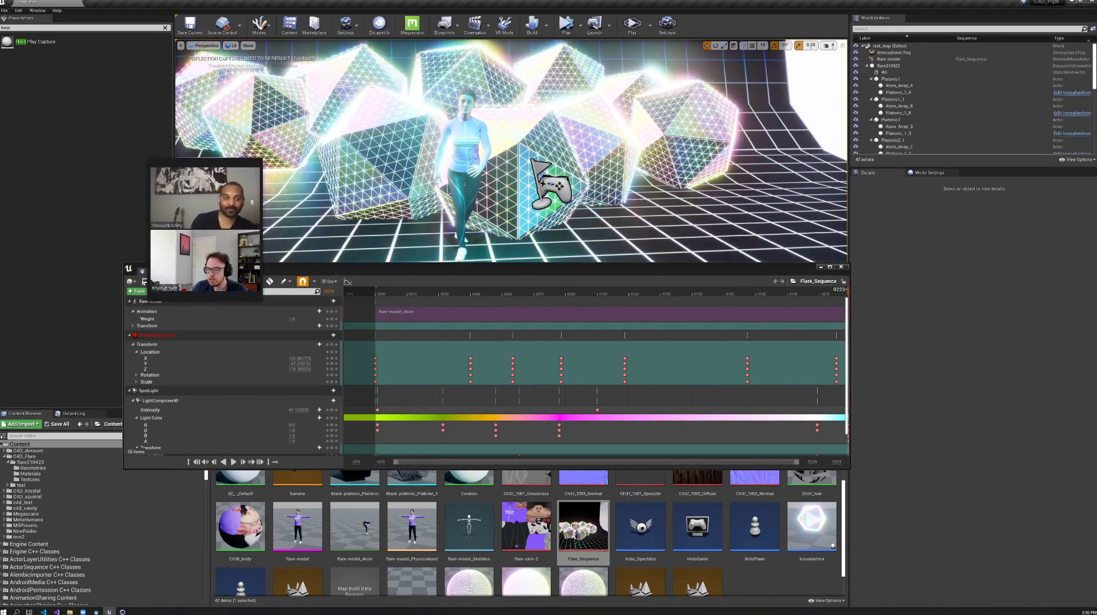
pyautogui.moveTo(526, 195); pyautogui.dragTo(513, 203)
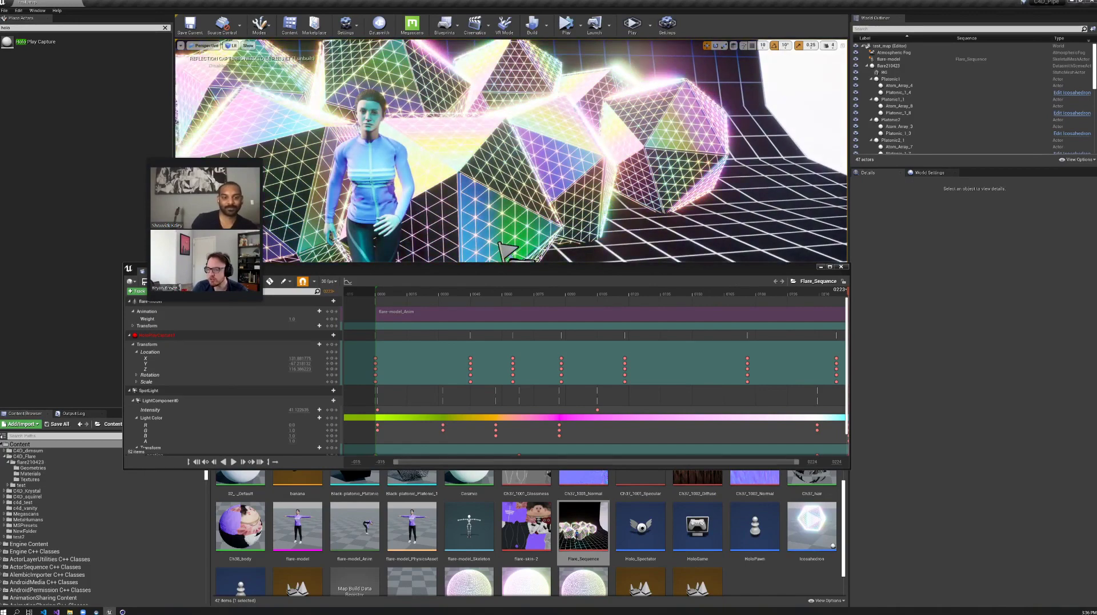
pyautogui.moveTo(513, 203); pyautogui.dragTo(505, 207, button='middle')
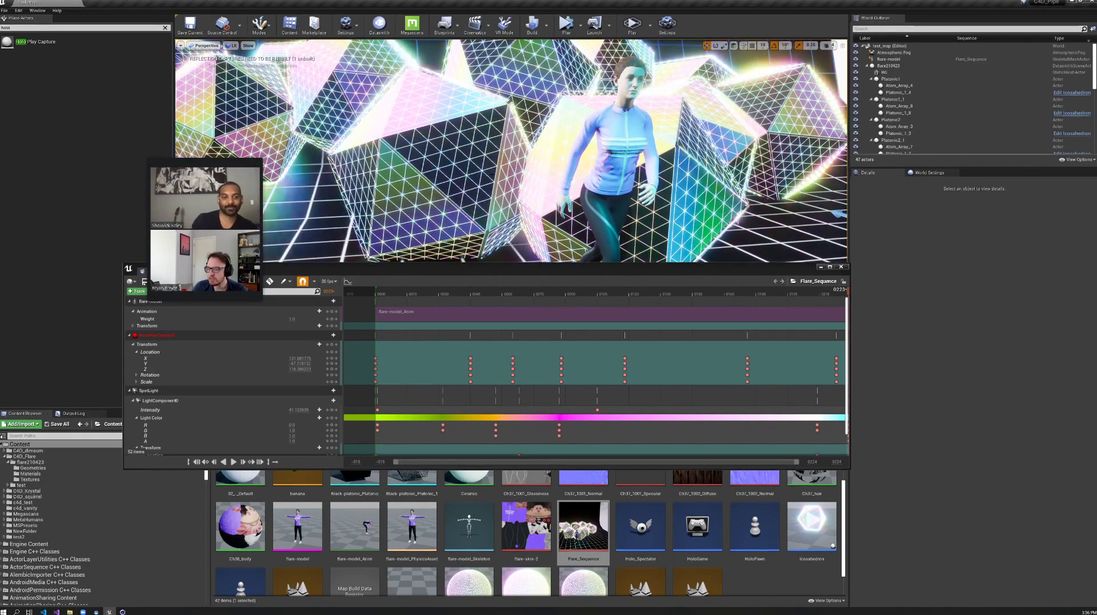
pyautogui.moveTo(505, 207); pyautogui.dragTo(490, 161)
pyautogui.moveTo(491, 161)
pyautogui.mouseDown(button='right')
pyautogui.moveTo(481, 153)
pyautogui.moveTo(491, 141)
pyautogui.moveTo(485, 153)
pyautogui.mouseUp(button='right')
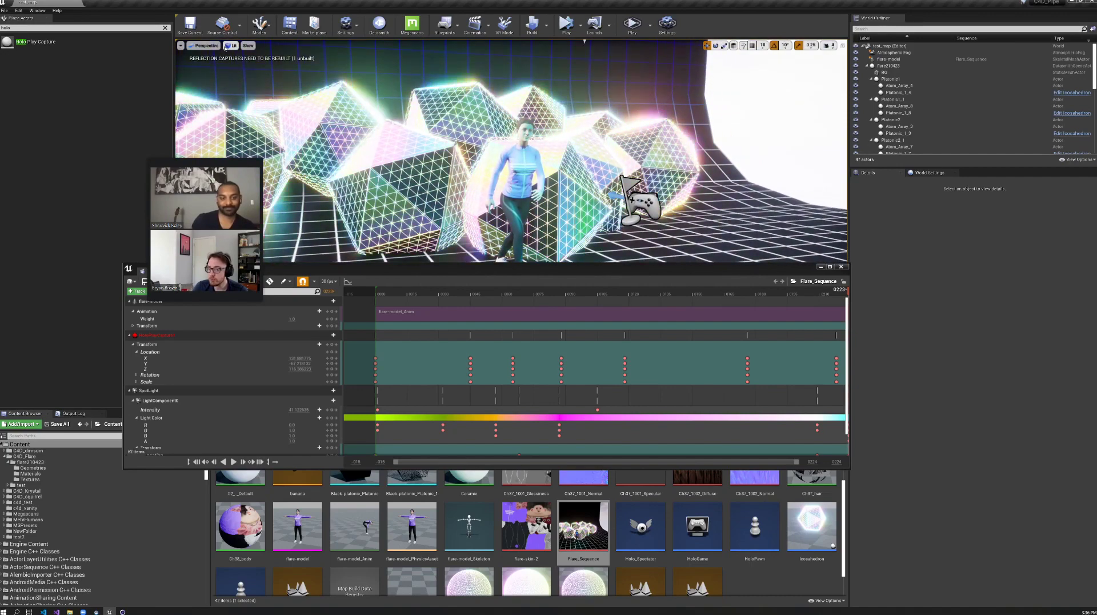
# Set the viewport to Unlit shading and move the Sequencer window down to uncover the scene.
pyautogui.click(231, 45)
pyautogui.click(242, 68)
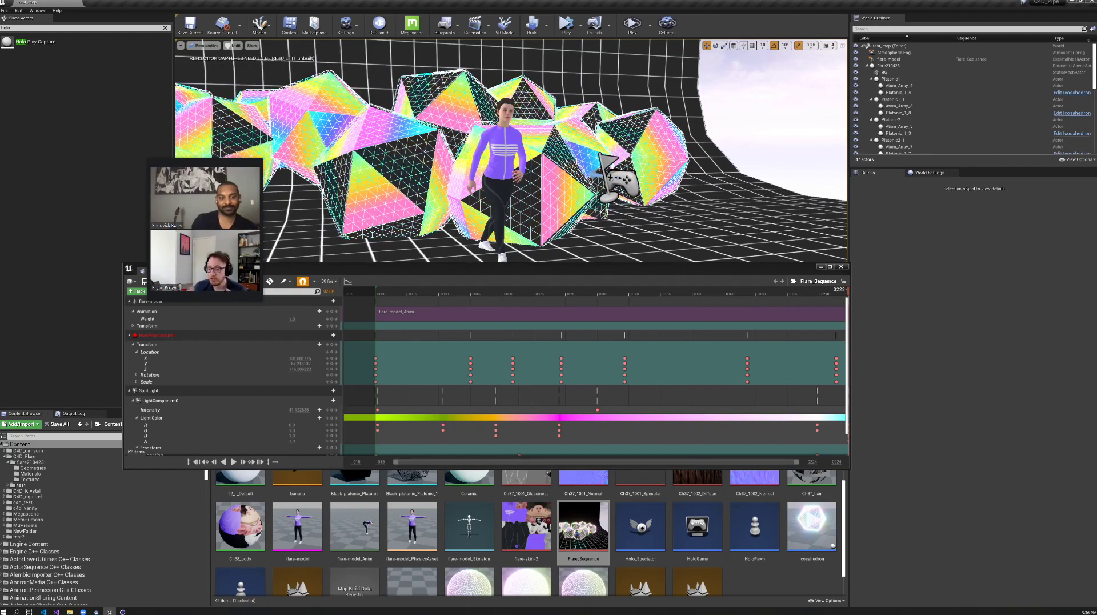
pyautogui.moveTo(470, 272); pyautogui.dragTo(470, 566)
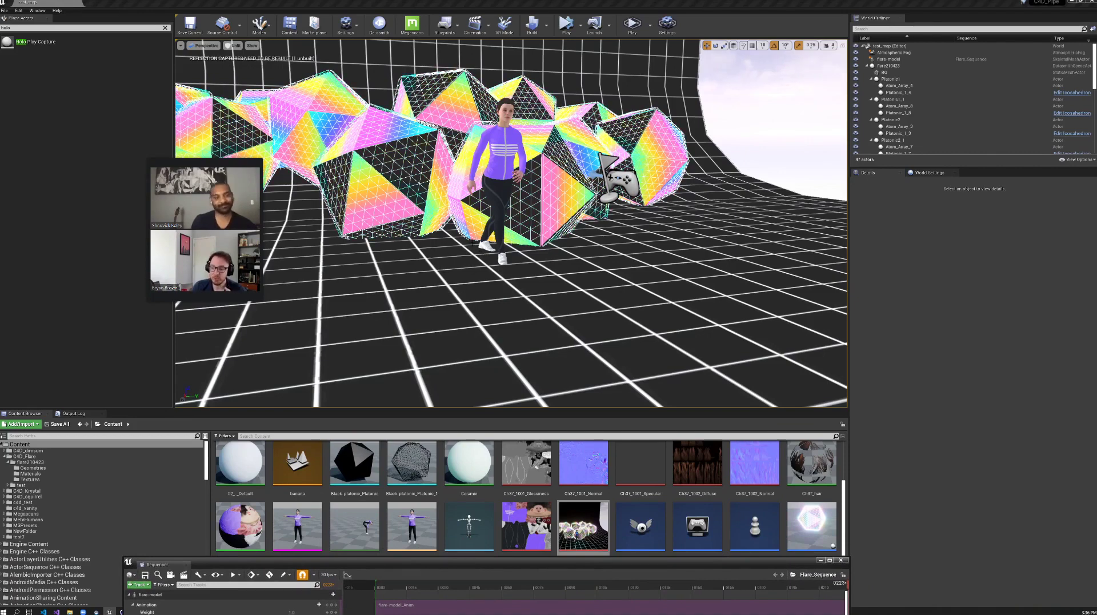
pyautogui.moveTo(455, 294)
pyautogui.mouseDown()
pyautogui.moveTo(437, 252)
pyautogui.moveTo(439, 281)
pyautogui.mouseUp()
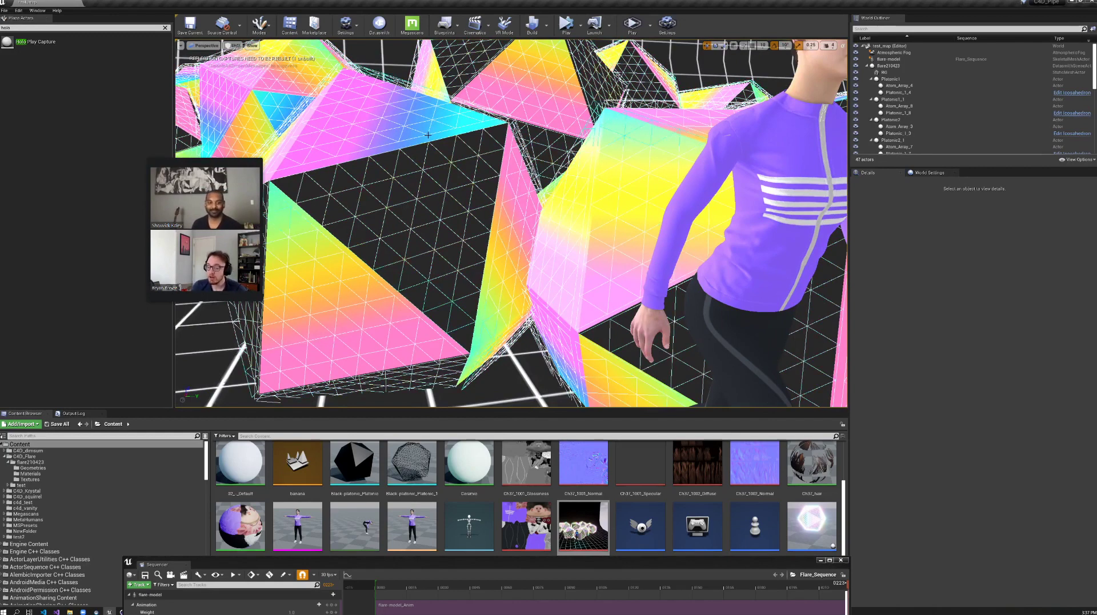
# Open the wireframe platonic static mesh, examine its struts up close, and close its editor.
pyautogui.doubleClick(420, 464)
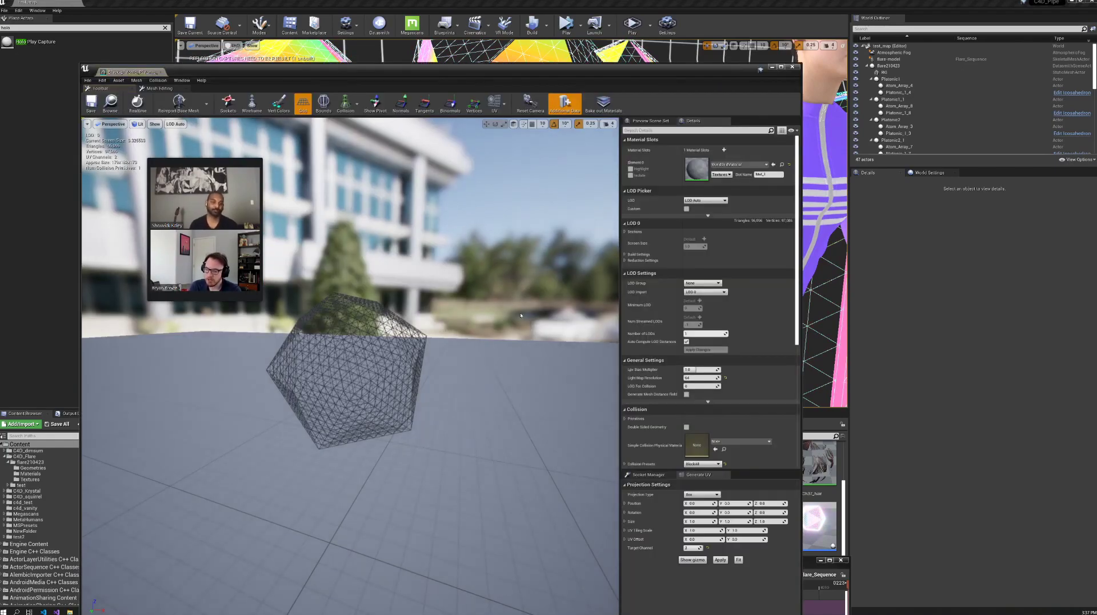
pyautogui.moveTo(360, 464); pyautogui.dragTo(368, 366)
pyautogui.scroll(8, 359, 464)
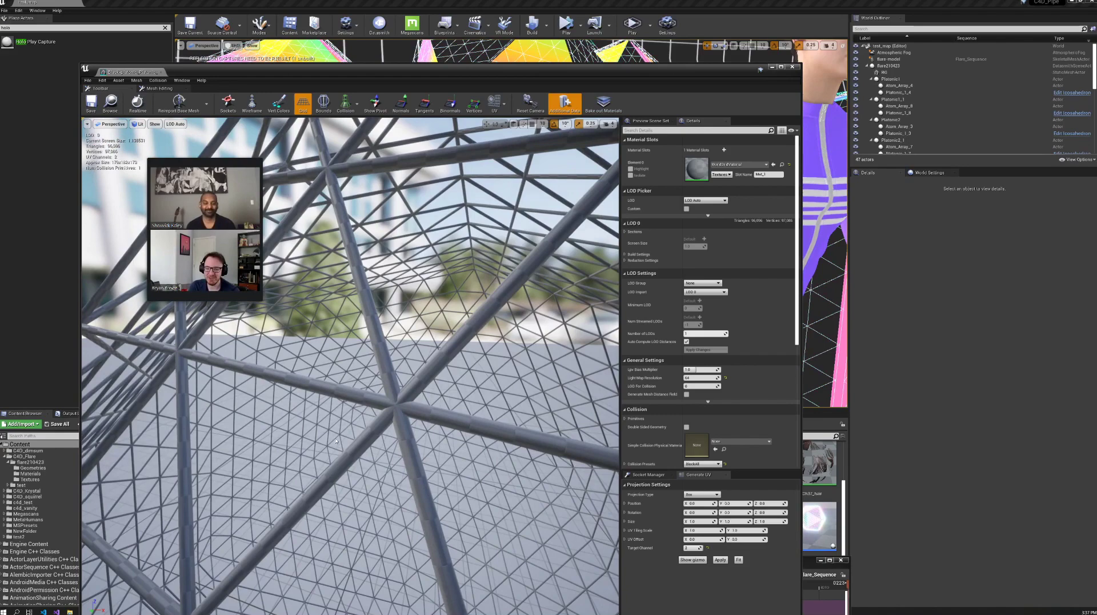
pyautogui.moveTo(359, 461); pyautogui.dragTo(415, 461, button='middle')
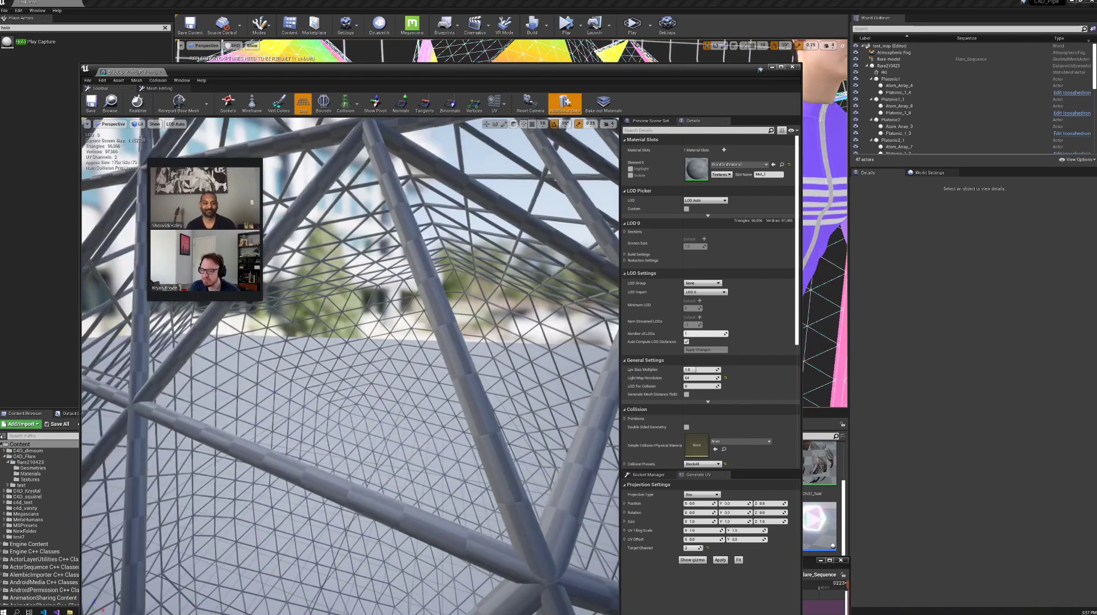
pyautogui.moveTo(408, 464); pyautogui.dragTo(376, 457)
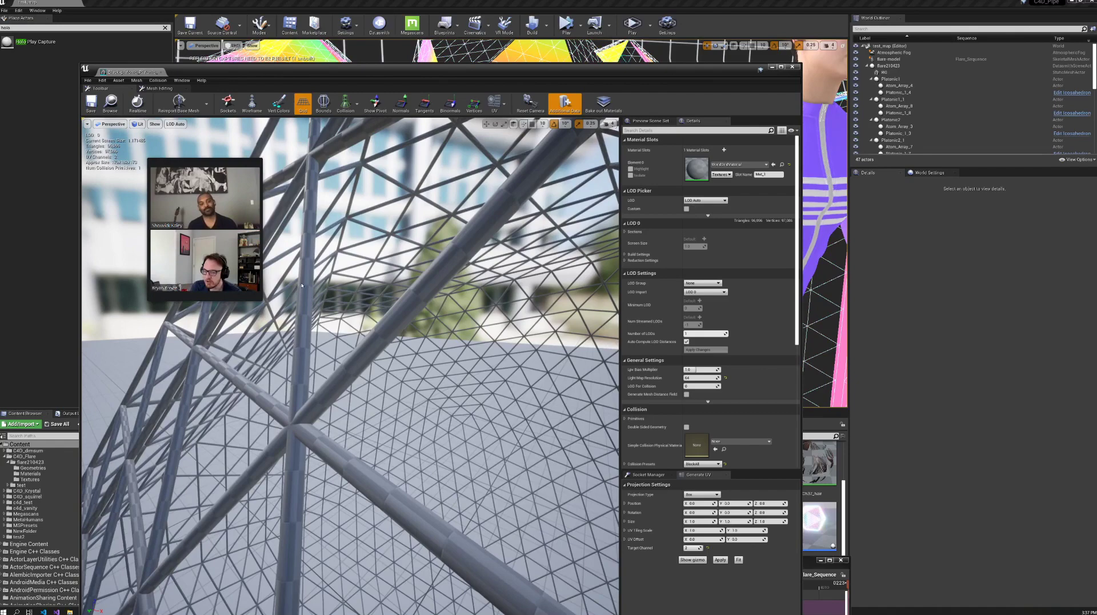
pyautogui.scroll(-10, 424, 421)
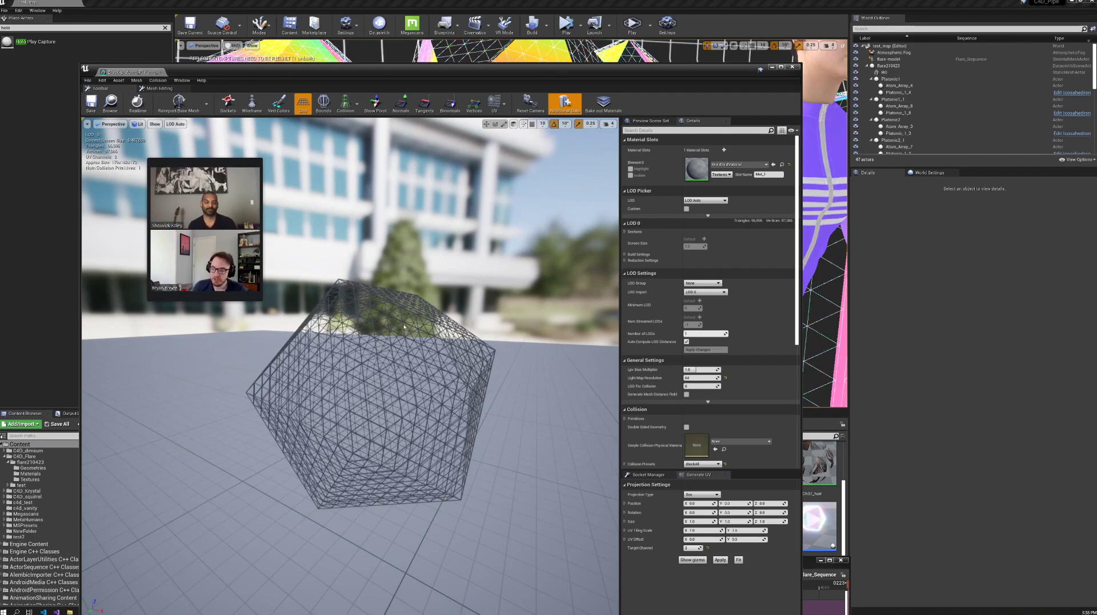
pyautogui.moveTo(404, 327); pyautogui.dragTo(404, 294)
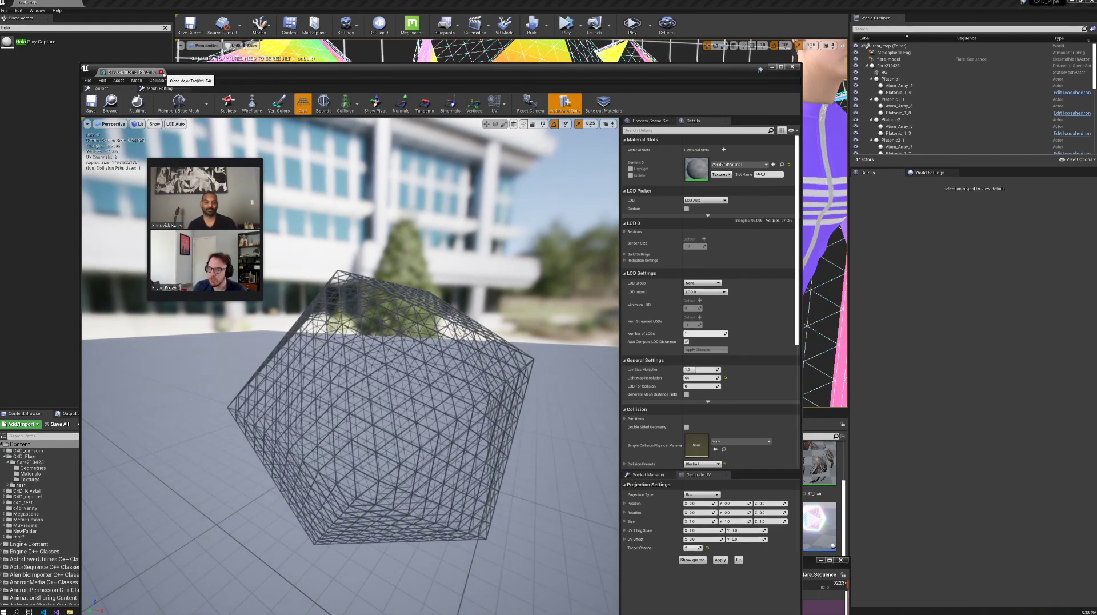
pyautogui.click(162, 73)
# Open the PostProcess material in a window clear of the left side of the scene and select its Texture Sample node.
pyautogui.scroll(-2, 469, 493)
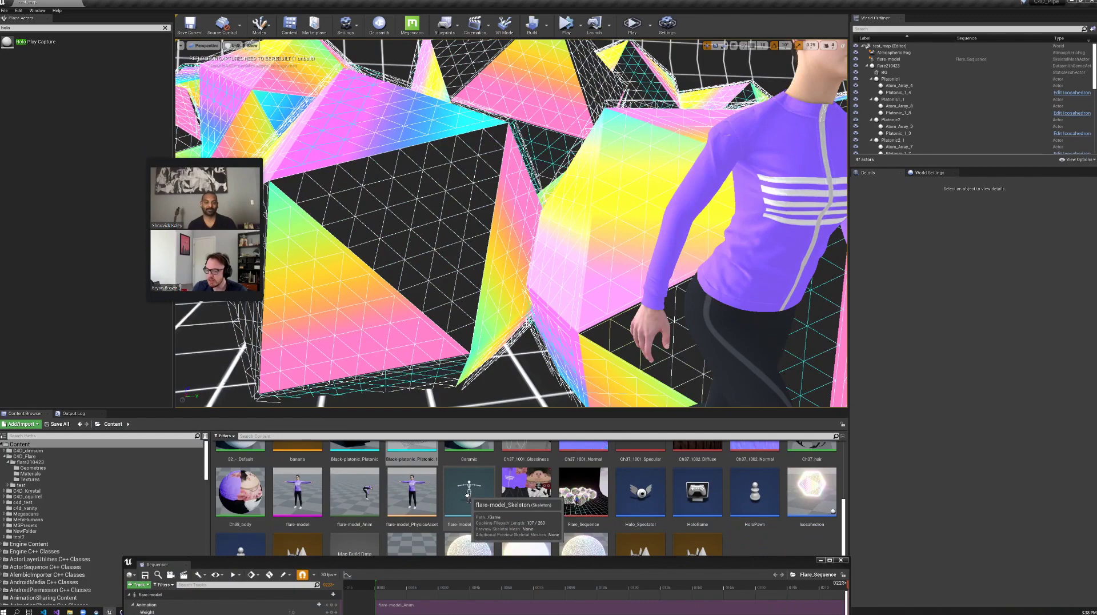
pyautogui.doubleClick(474, 544)
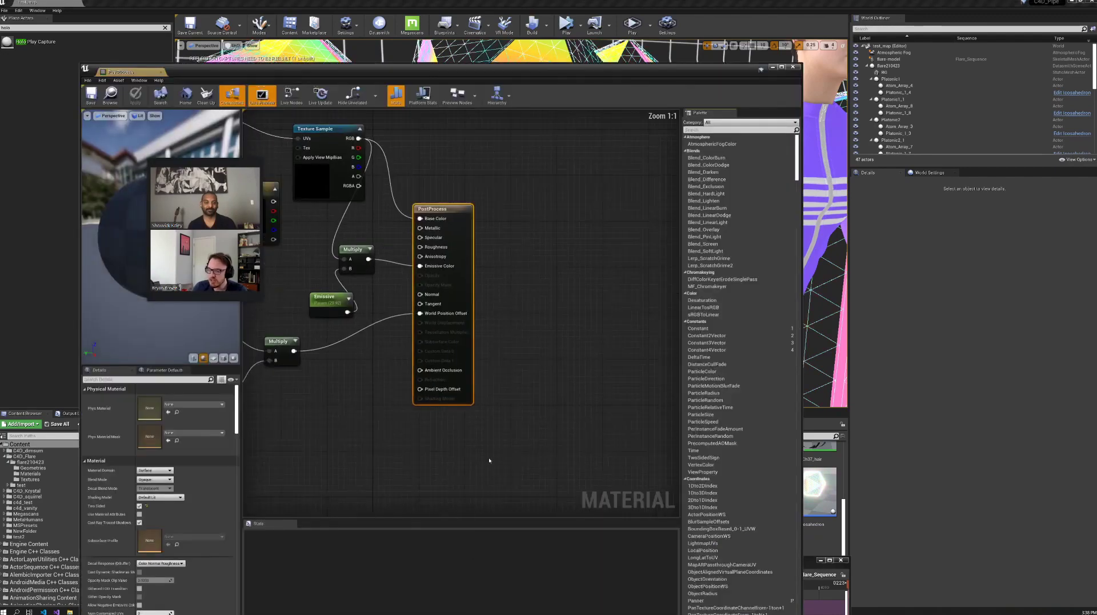
pyautogui.moveTo(489, 461); pyautogui.dragTo(507, 470, button='right')
pyautogui.moveTo(446, 70); pyautogui.dragTo(655, 67)
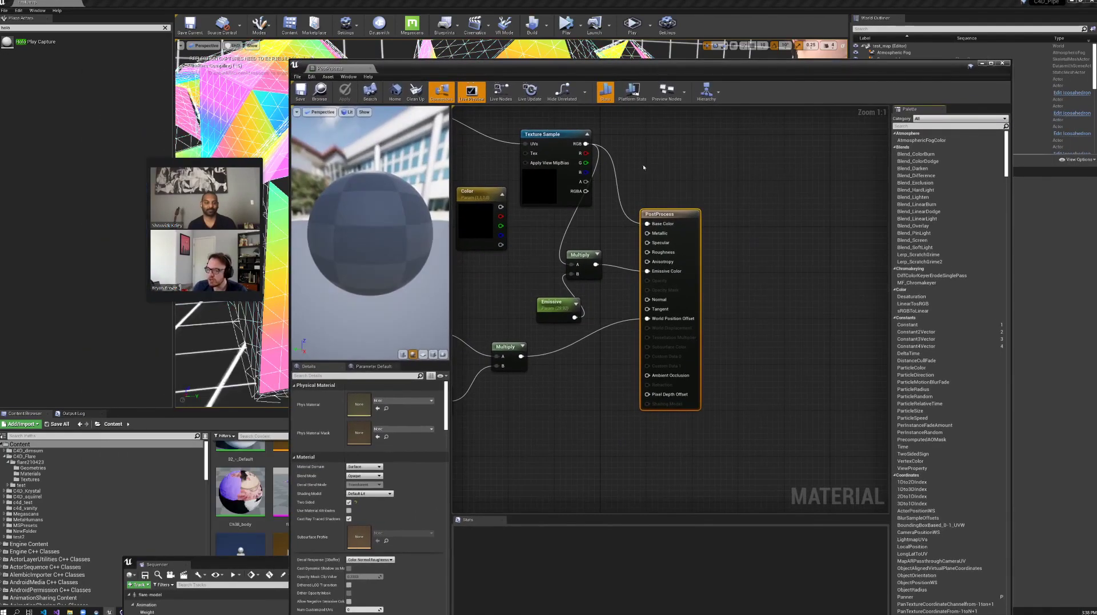
pyautogui.scroll(-3, 689, 426)
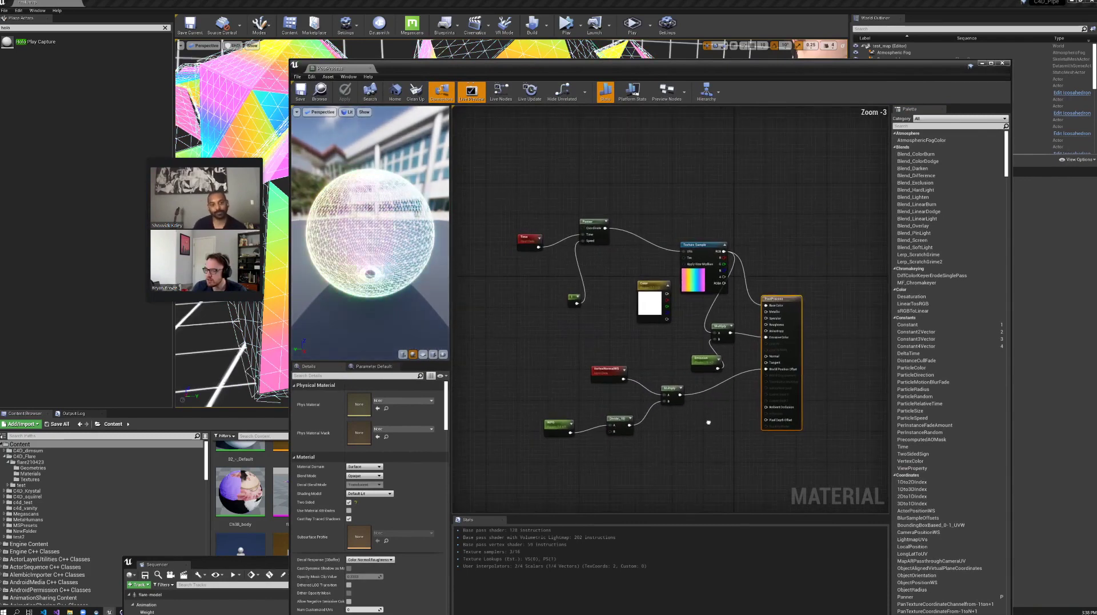
pyautogui.scroll(3, 678, 311)
pyautogui.click(715, 268)
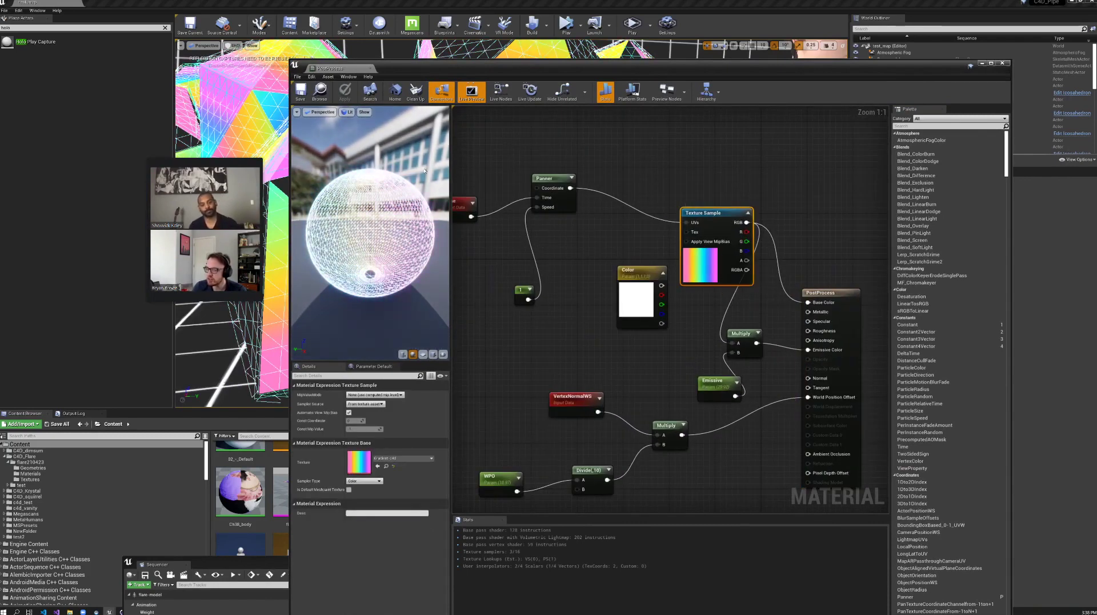
pyautogui.moveTo(580, 309); pyautogui.dragTo(598, 279, button='right')
# Rearrange the Panner, Time, speed constant and PostProcess output nodes to space out the material graph.
pyautogui.moveTo(562, 149); pyautogui.dragTo(573, 171)
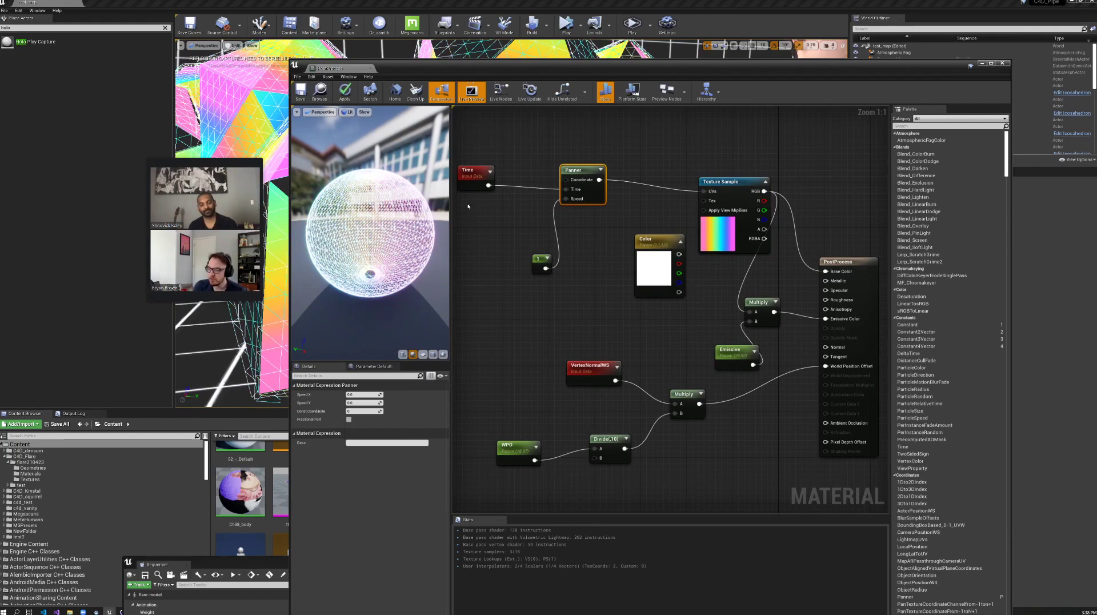
pyautogui.moveTo(472, 178); pyautogui.dragTo(478, 184)
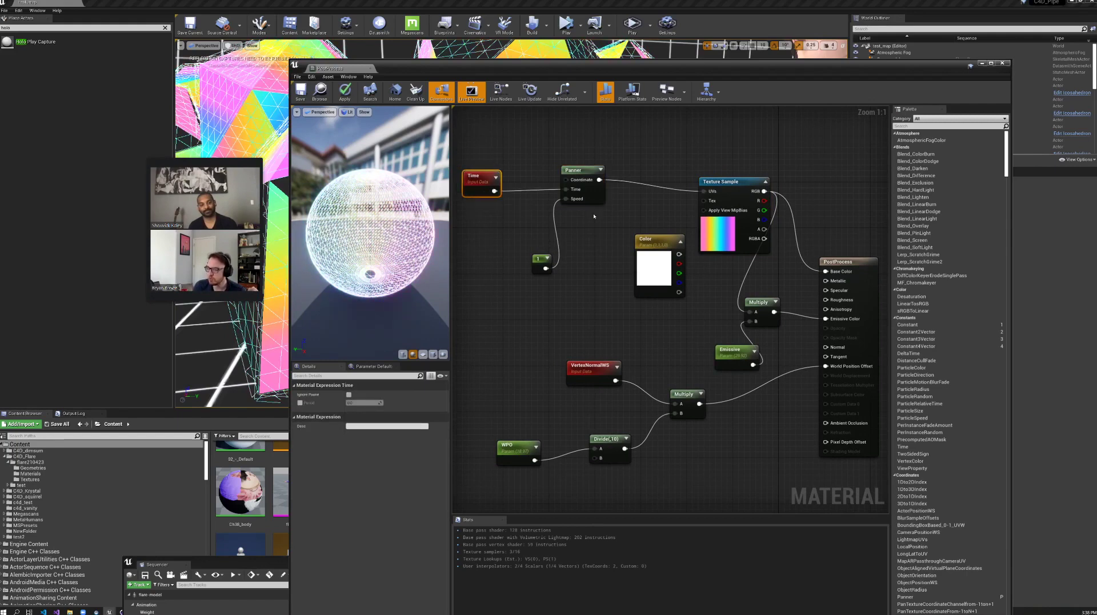
pyautogui.moveTo(536, 260); pyautogui.dragTo(513, 246)
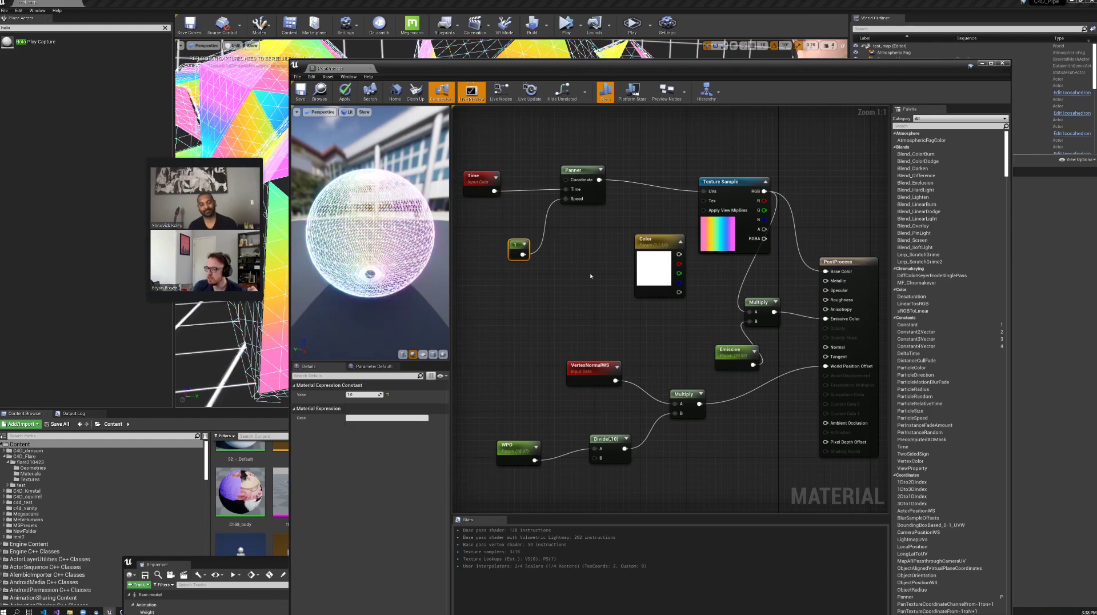
pyautogui.moveTo(596, 271); pyautogui.dragTo(524, 251, button='right')
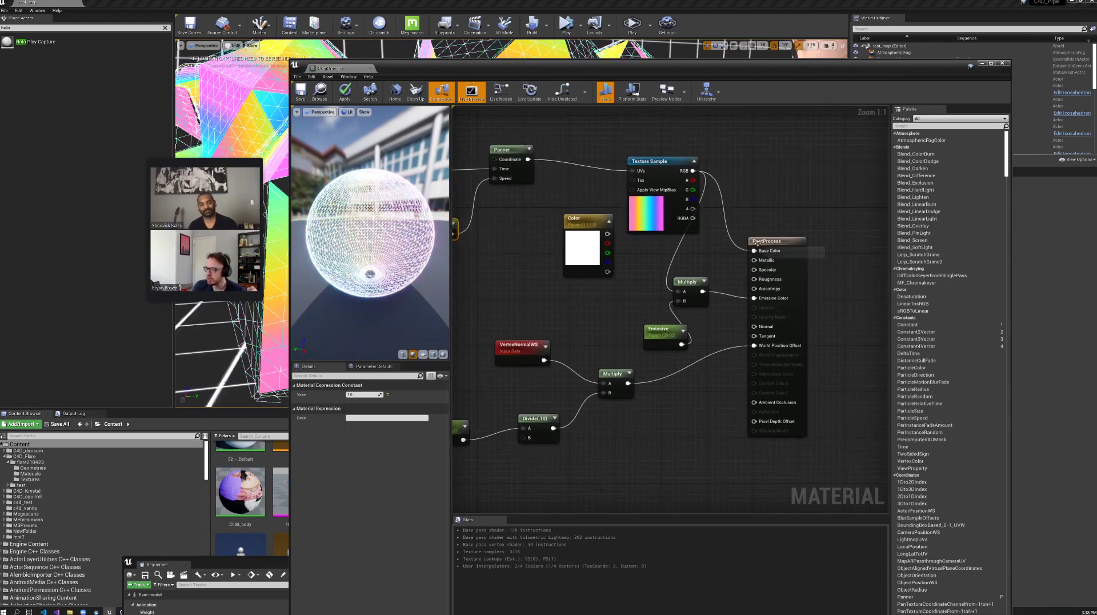
pyautogui.moveTo(782, 249); pyautogui.dragTo(861, 198)
pyautogui.moveTo(599, 258); pyautogui.dragTo(691, 264, button='right')
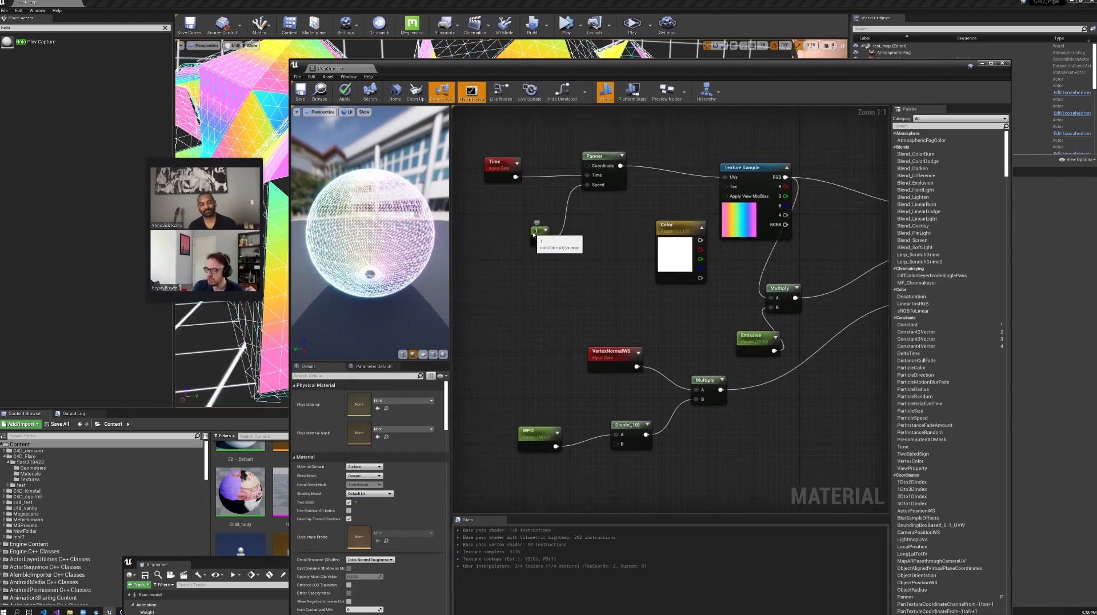
# Set the constant feeding the Panner's Speed input to 3 and apply the material.
pyautogui.click(539, 234)
pyautogui.click(361, 395)
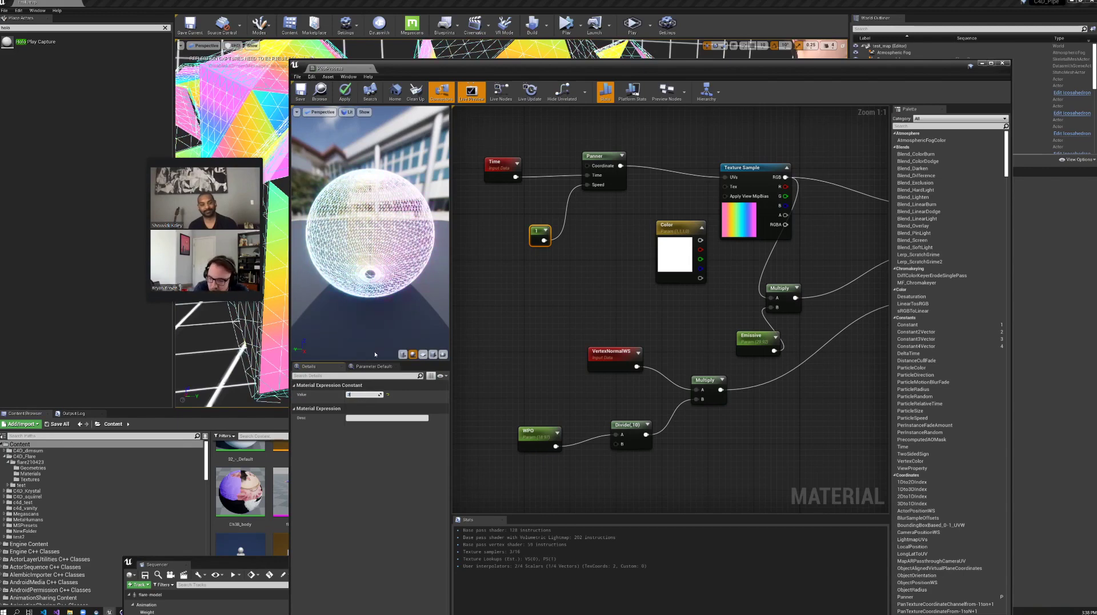
pyautogui.write('3')
pyautogui.press('Return')
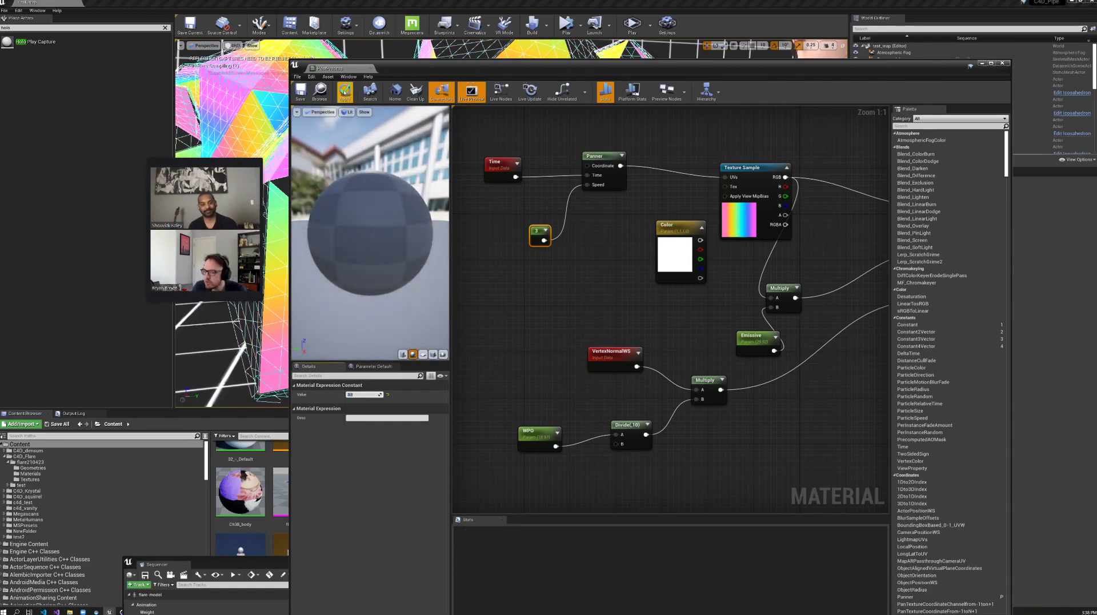
pyautogui.click(345, 91)
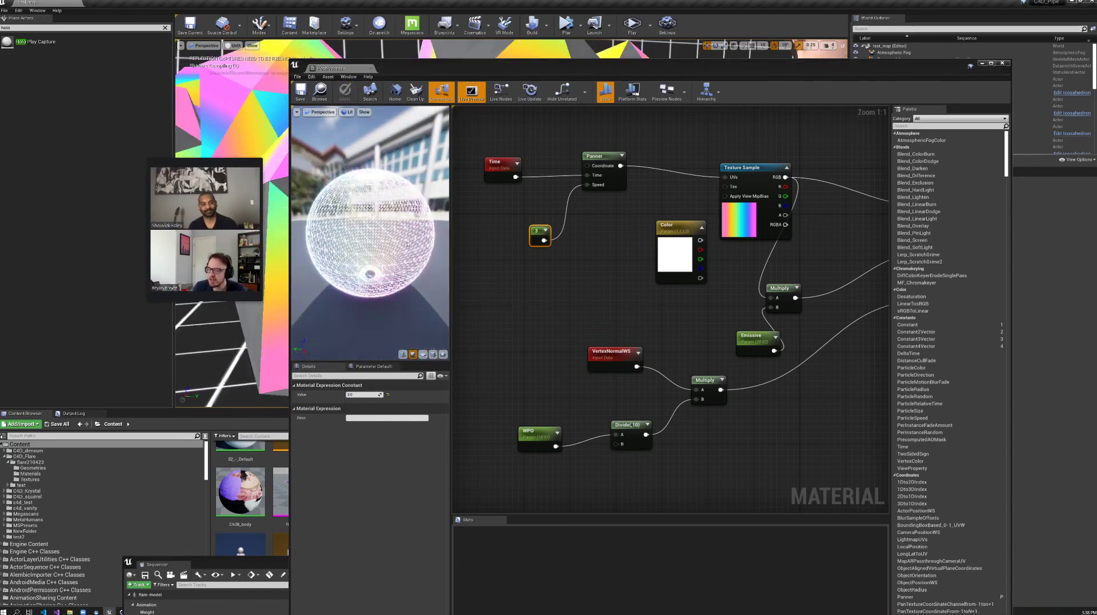
# Set the Panner's speed constant to 0.1, apply the material, and move its editor window down to uncover the level viewport.
pyautogui.click(356, 394)
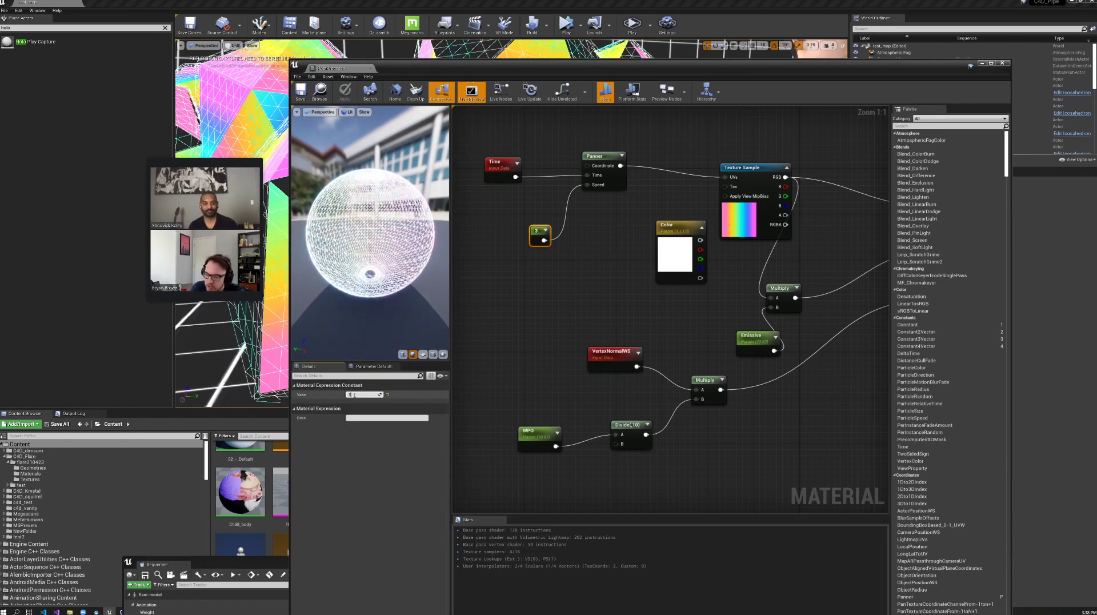
pyautogui.write('0.1')
pyautogui.press('Return')
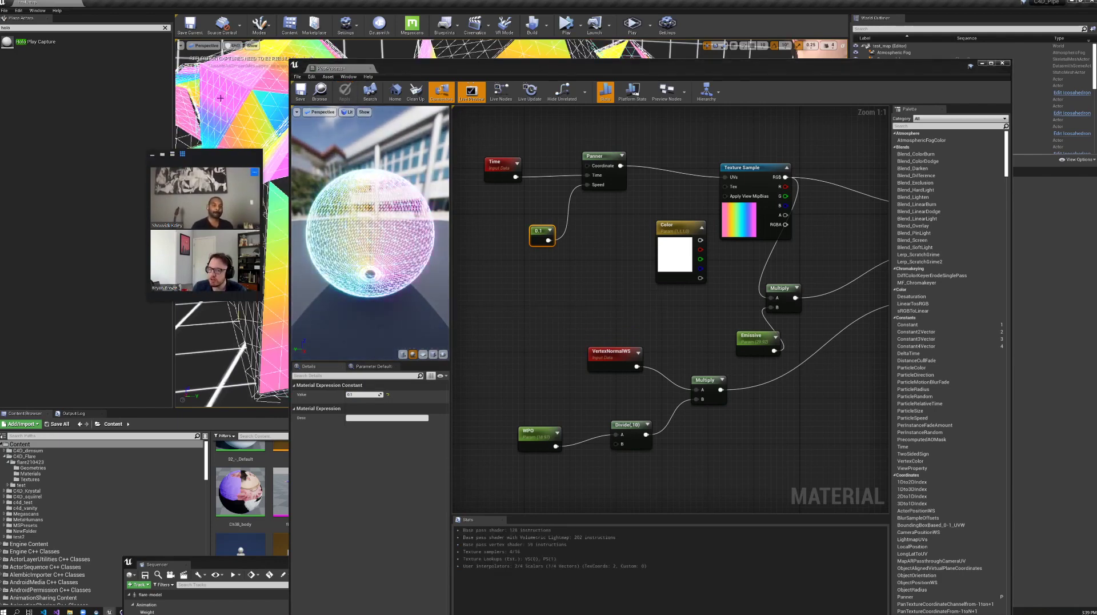
pyautogui.moveTo(514, 64); pyautogui.dragTo(418, 269)
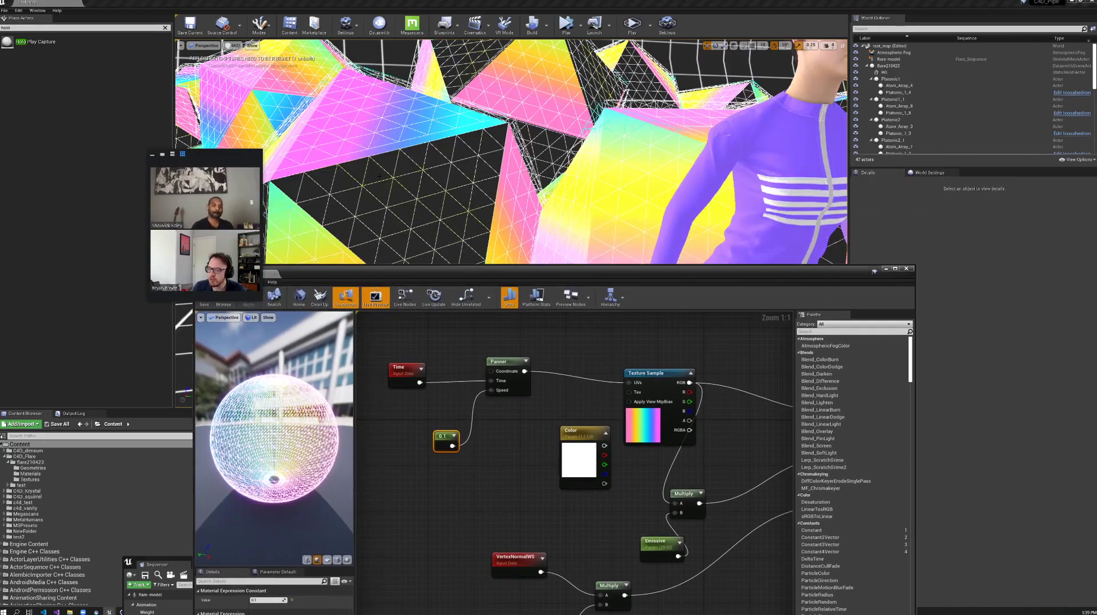
# Look over the icosahedrons and the rotating gradient on the preview sphere, and maximize the PostProcess material editor.
pyautogui.moveTo(357, 142); pyautogui.dragTo(333, 170, button='right')
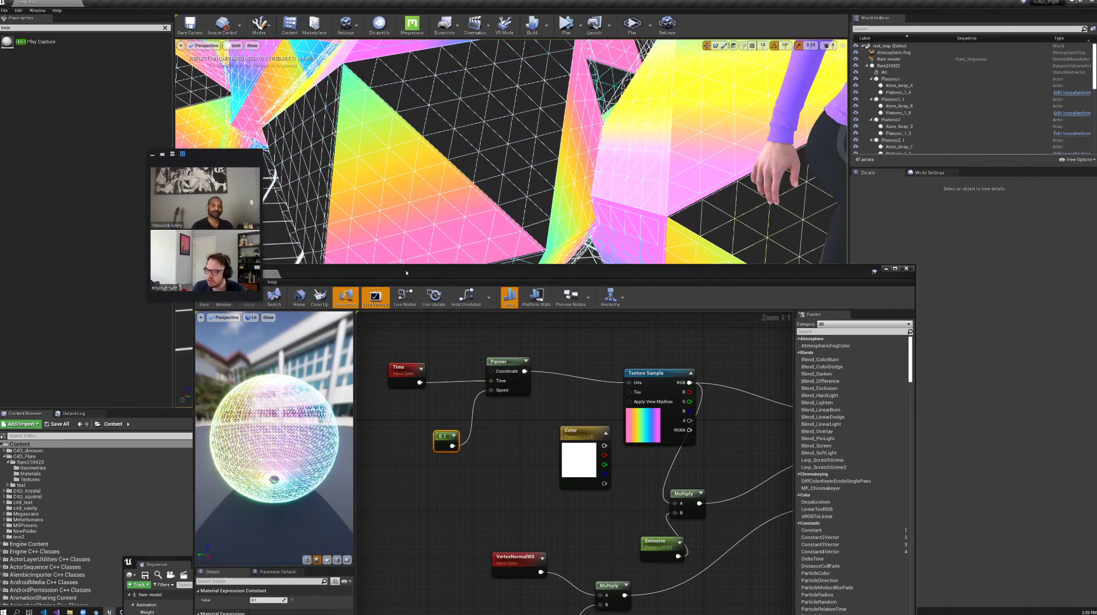
pyautogui.moveTo(406, 272); pyautogui.dragTo(514, 236)
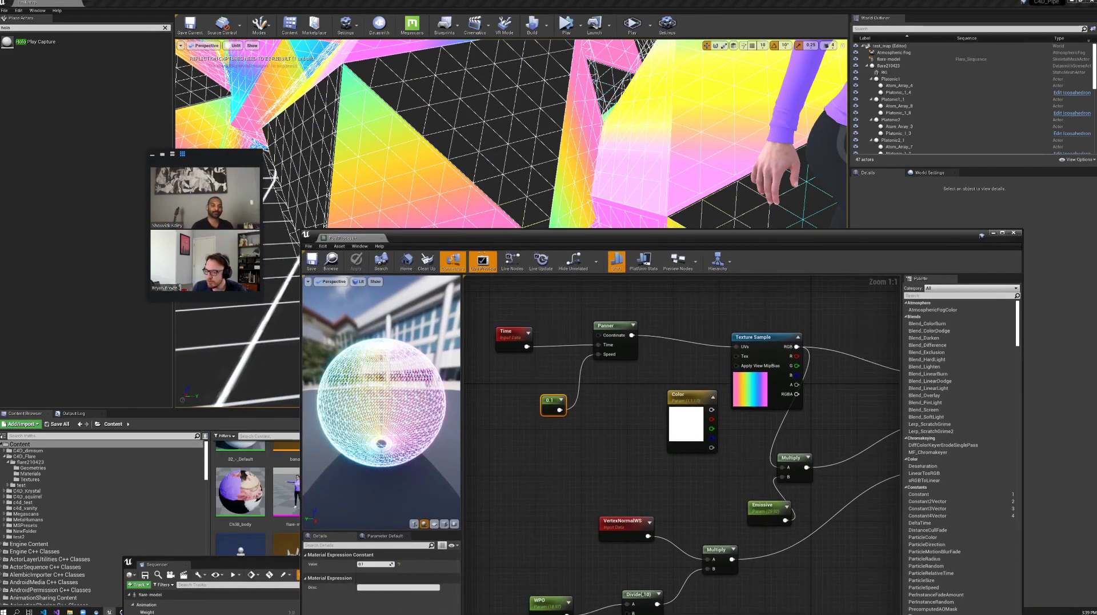
pyautogui.moveTo(382, 400); pyautogui.dragTo(359, 400)
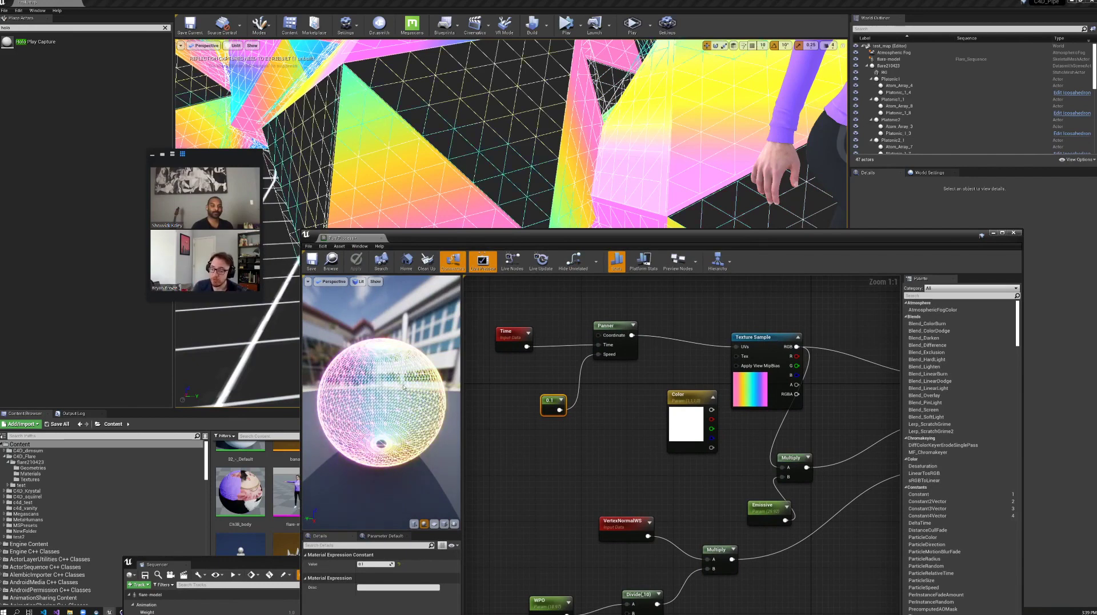
pyautogui.moveTo(408, 381); pyautogui.dragTo(422, 366)
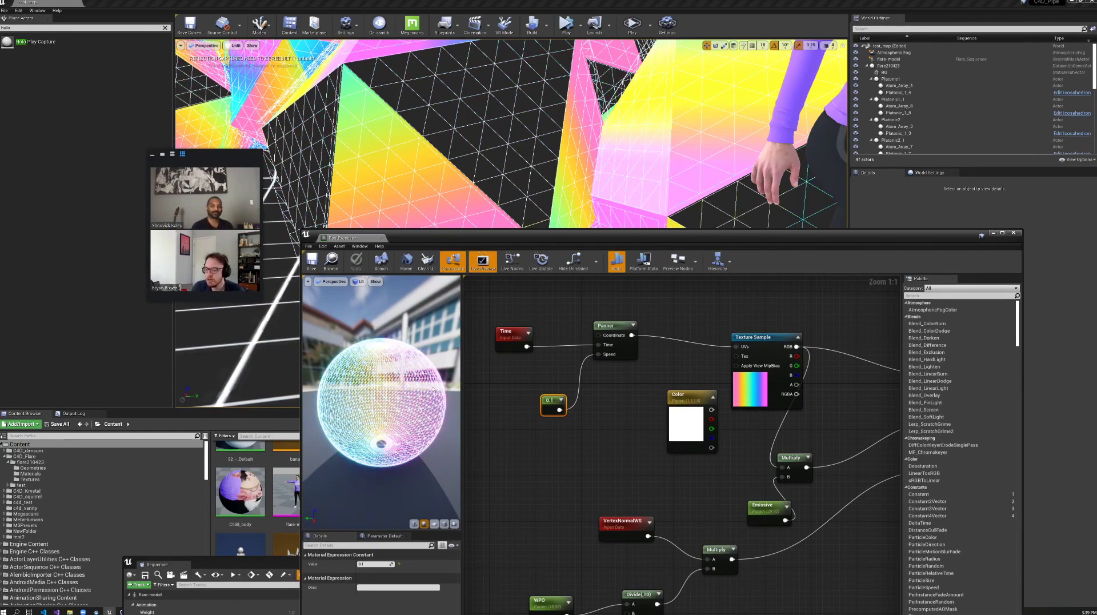
pyautogui.doubleClick(460, 242)
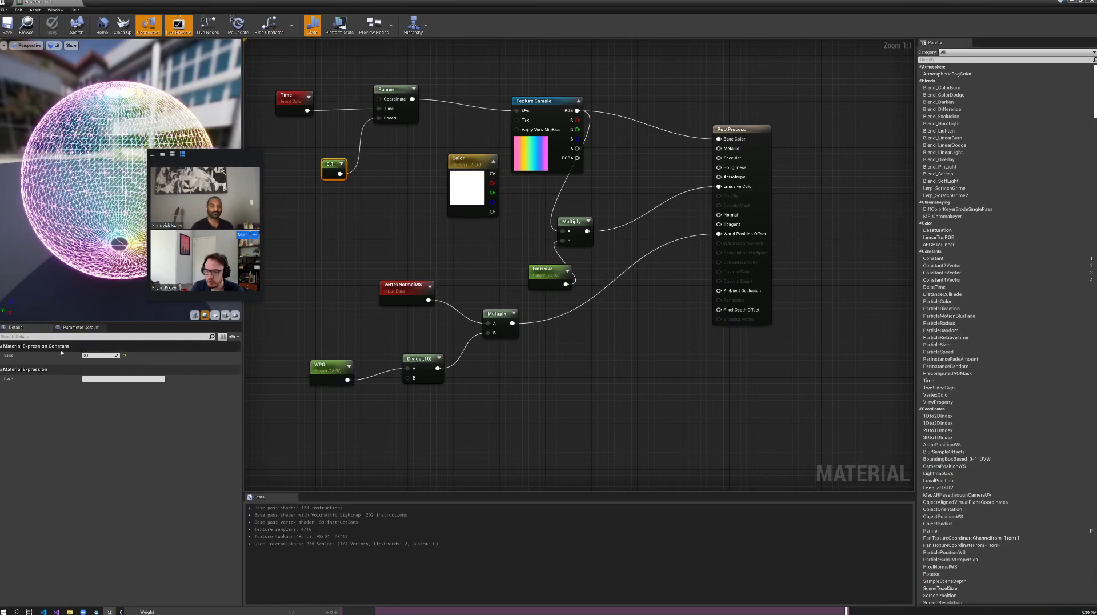
# Show the material's own properties and toggle its Wireframe option off and on again to compare the preview.
pyautogui.click(428, 245)
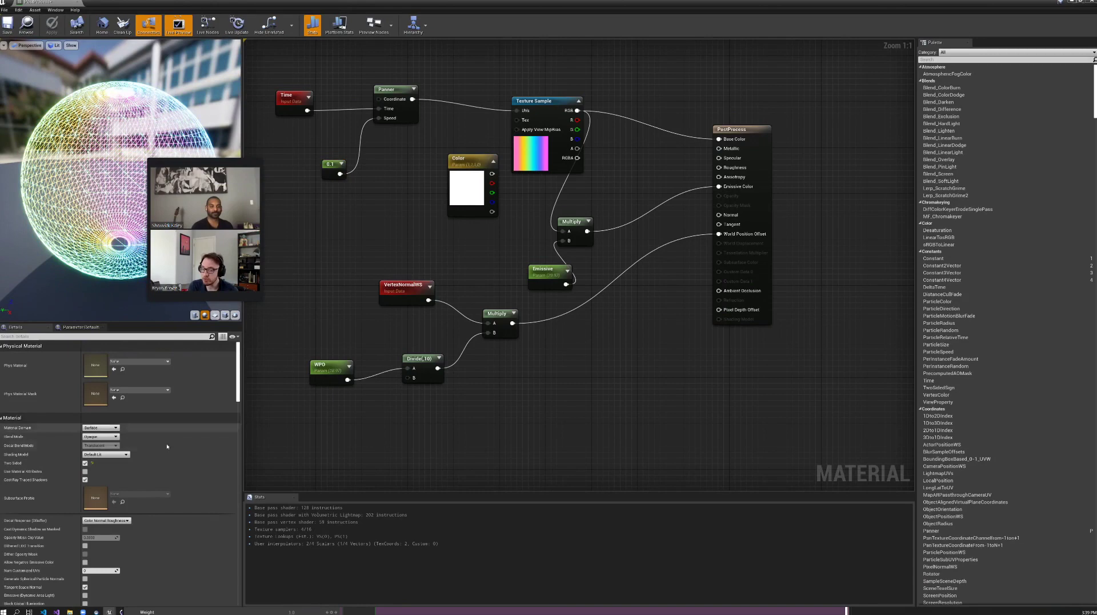
pyautogui.scroll(-3, 181, 475)
pyautogui.scroll(-2, 180, 475)
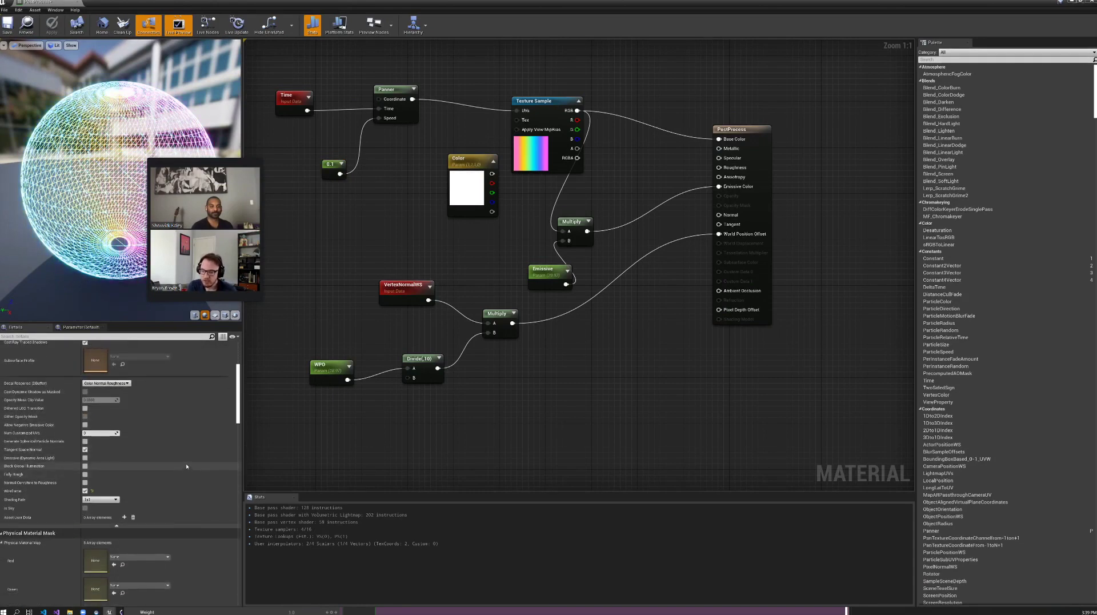
pyautogui.scroll(5, 194, 428)
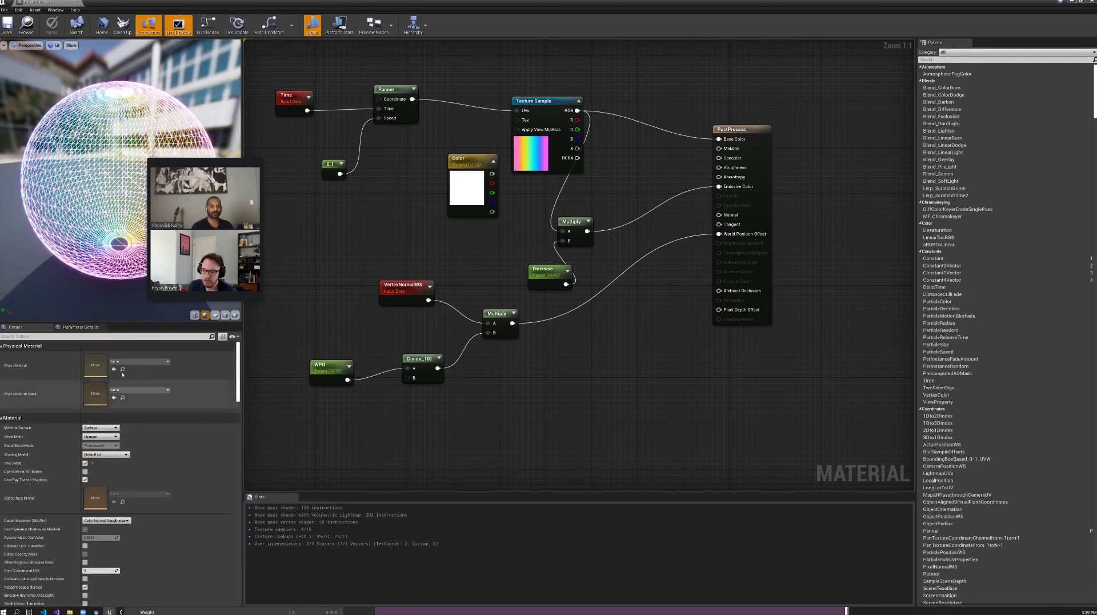
pyautogui.scroll(-5, 206, 484)
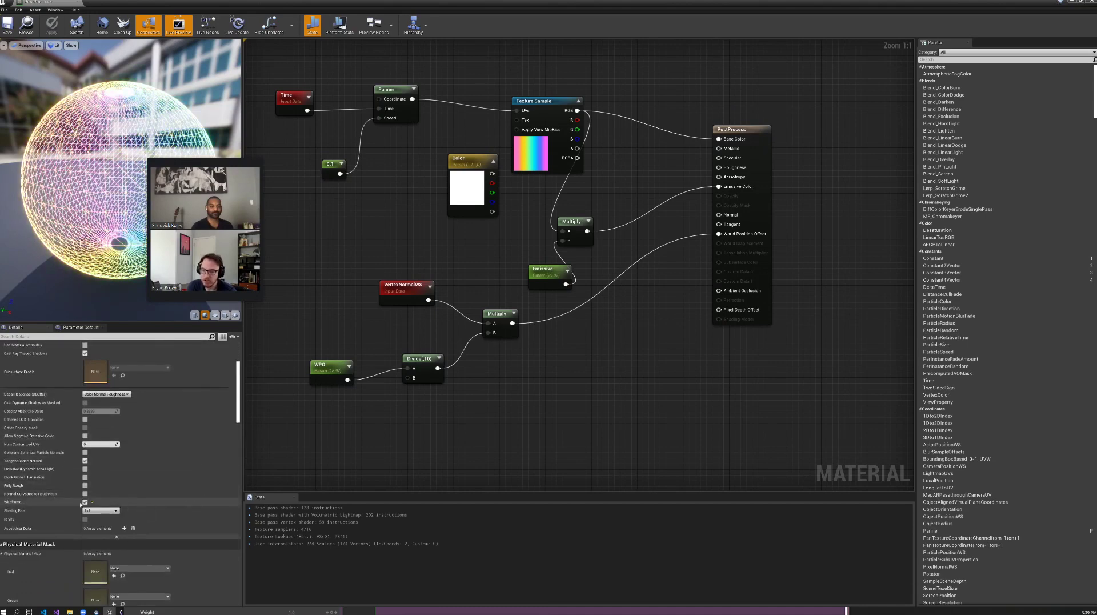
pyautogui.click(85, 503)
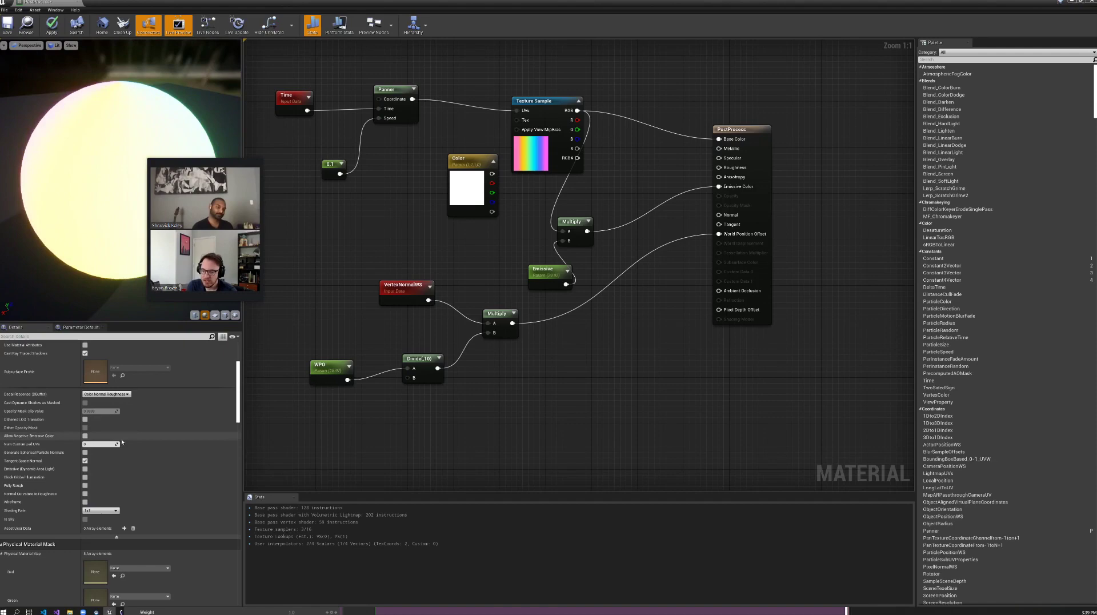
pyautogui.click(85, 502)
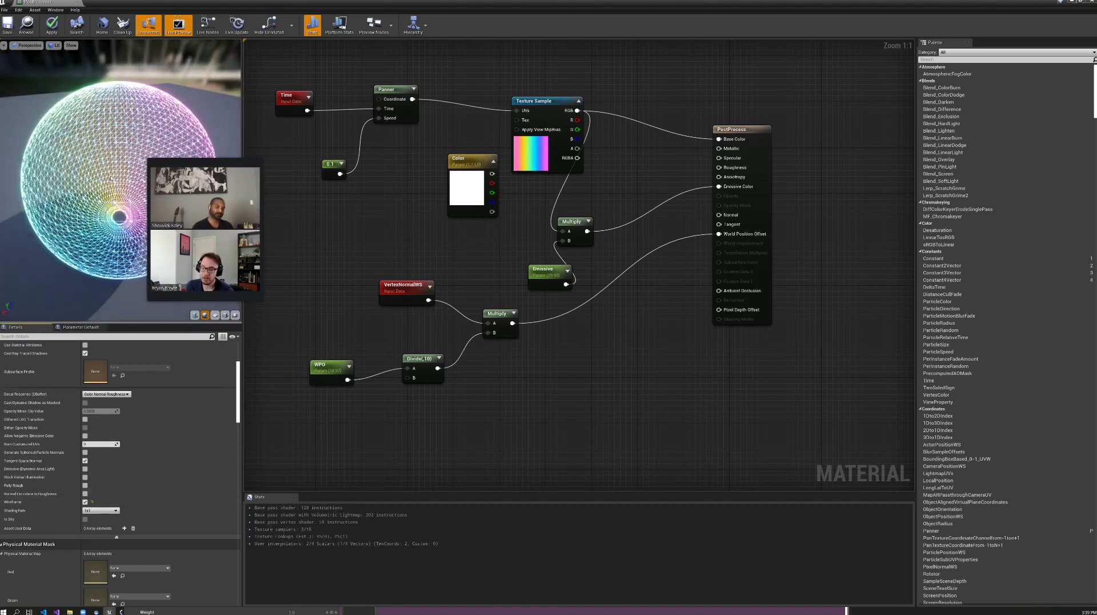
# Save the PostProcess material and inspect the wireframe lines on the preview sphere up close.
pyautogui.moveTo(111, 178); pyautogui.dragTo(86, 164)
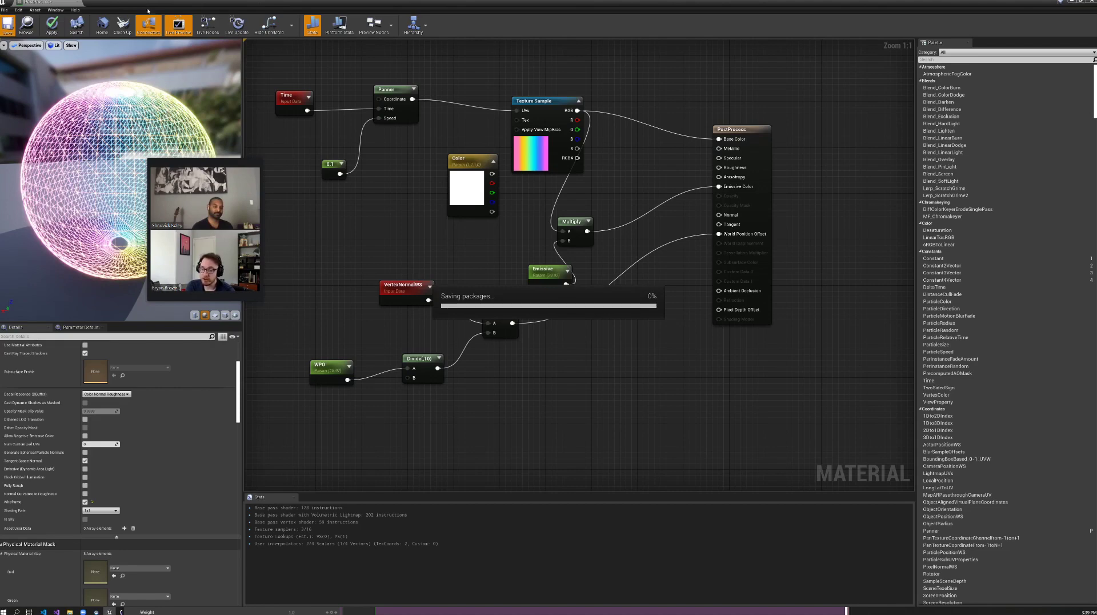
pyautogui.scroll(5, 78, 208)
pyautogui.scroll(-4, 82, 208)
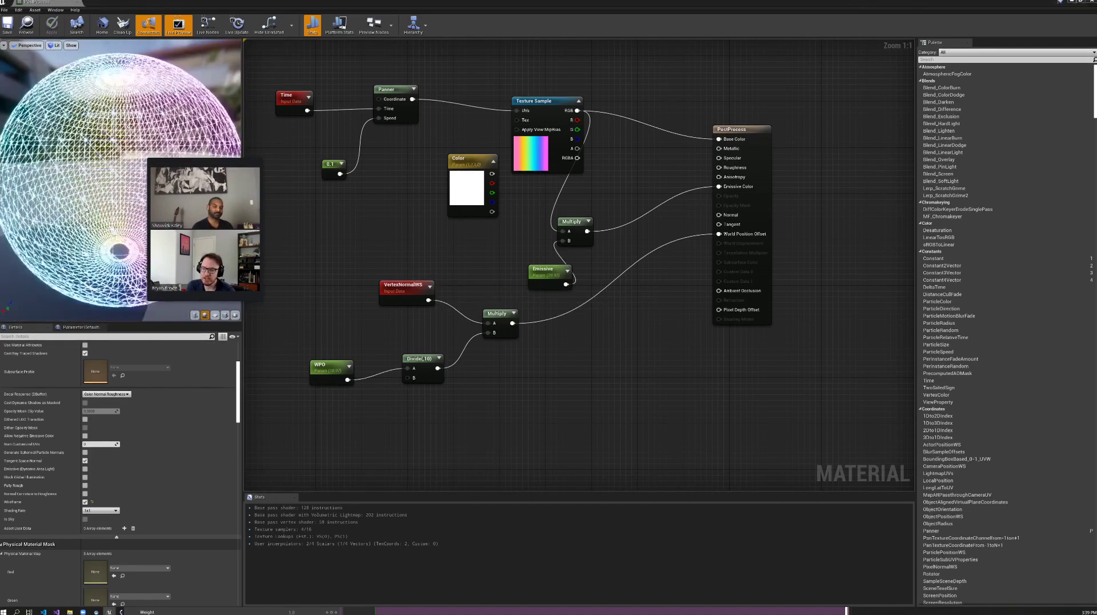
pyautogui.scroll(4, 86, 209)
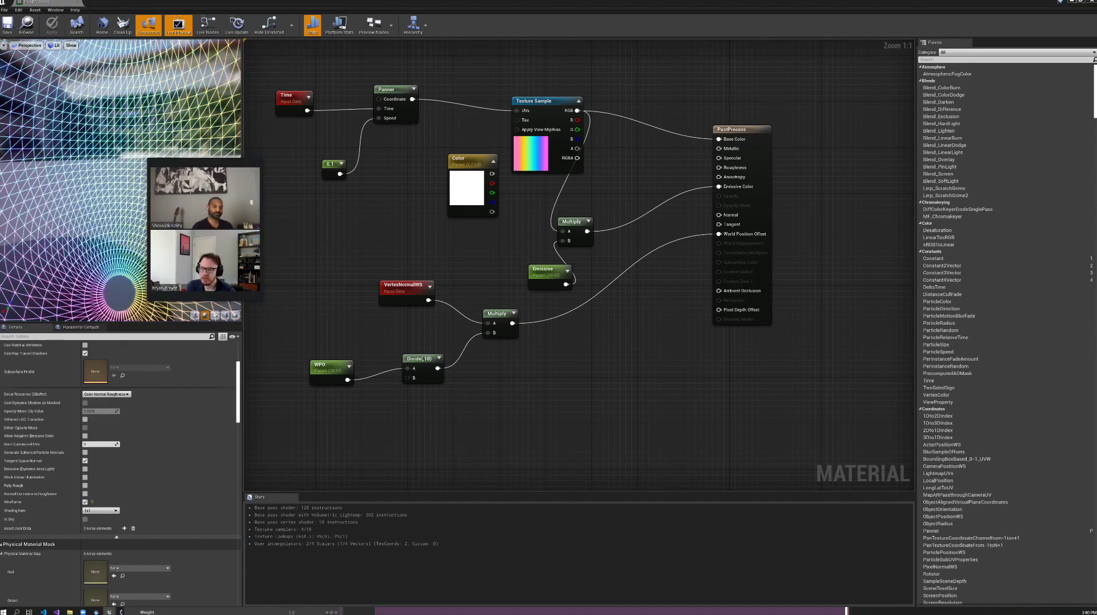
# Select the Platonic_1_4 icosahedron in the level and open its Icosahedron Blueprint maximized, showing the 3D viewport.
pyautogui.moveTo(242, 5); pyautogui.dragTo(346, 343)
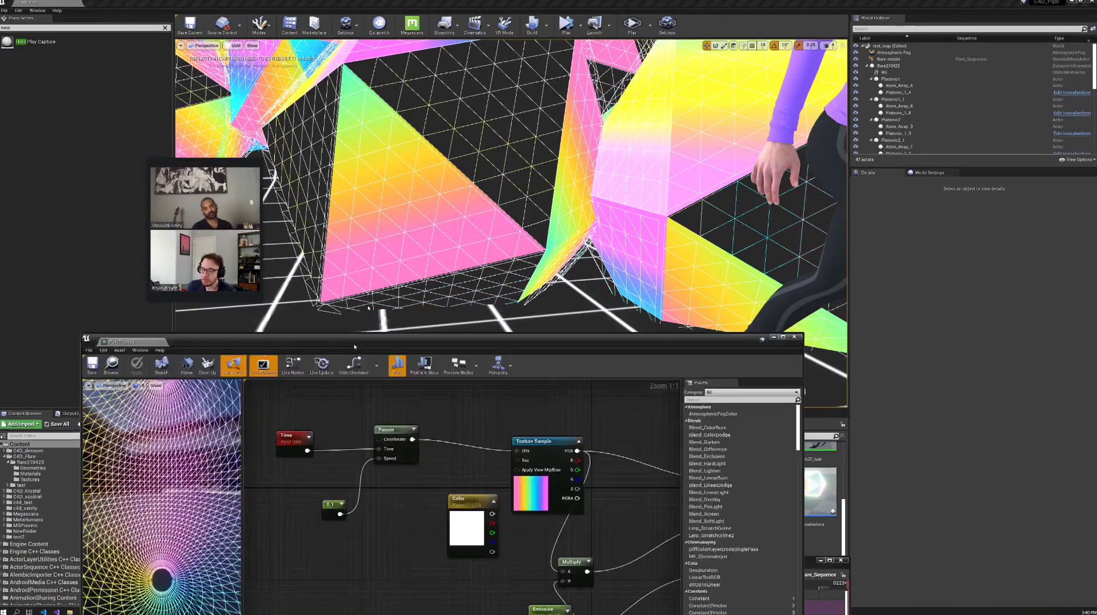
pyautogui.click(490, 161)
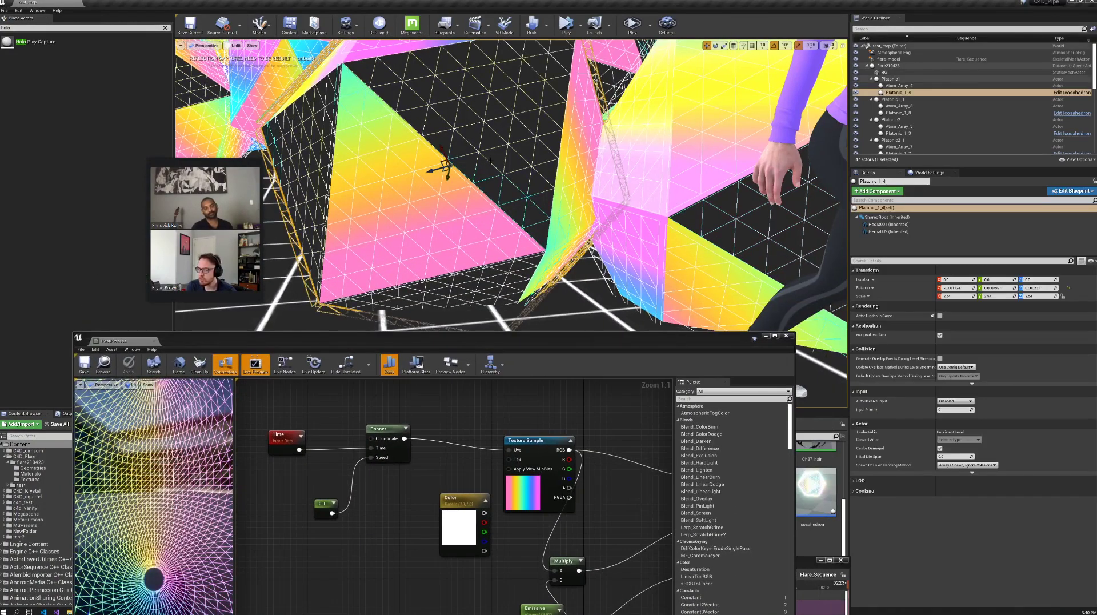
pyautogui.moveTo(516, 209); pyautogui.dragTo(547, 207, button='right')
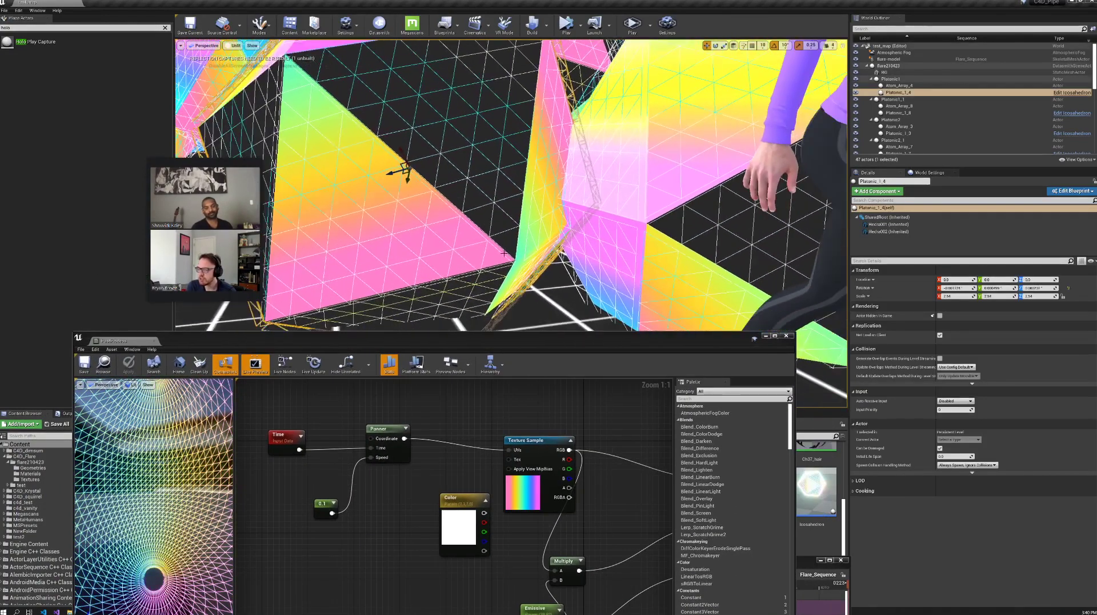
pyautogui.click(1077, 92)
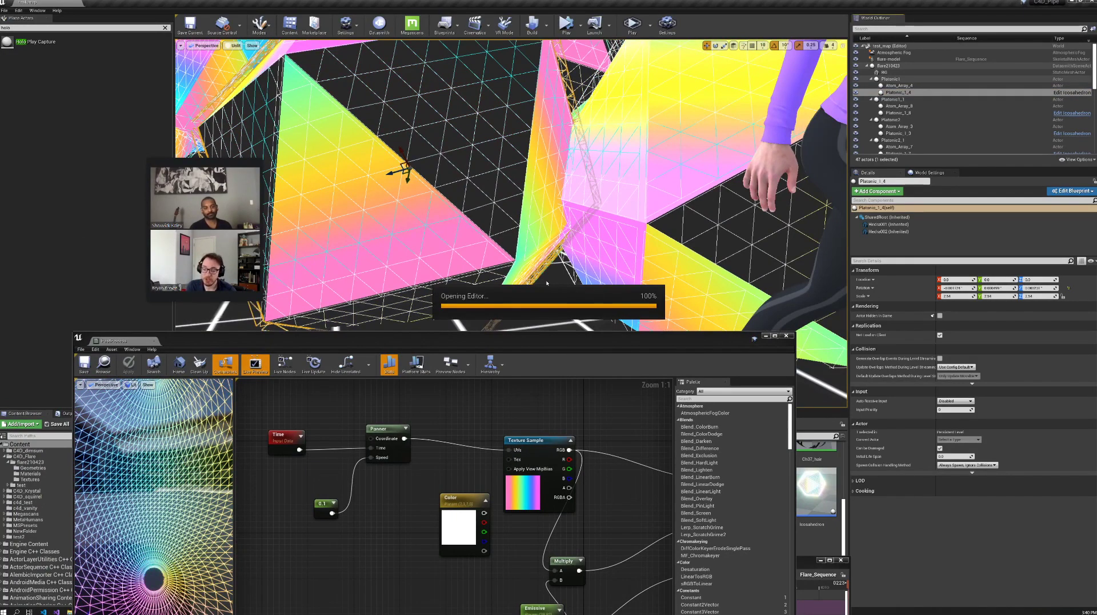
pyautogui.moveTo(467, 339); pyautogui.dragTo(495, 0)
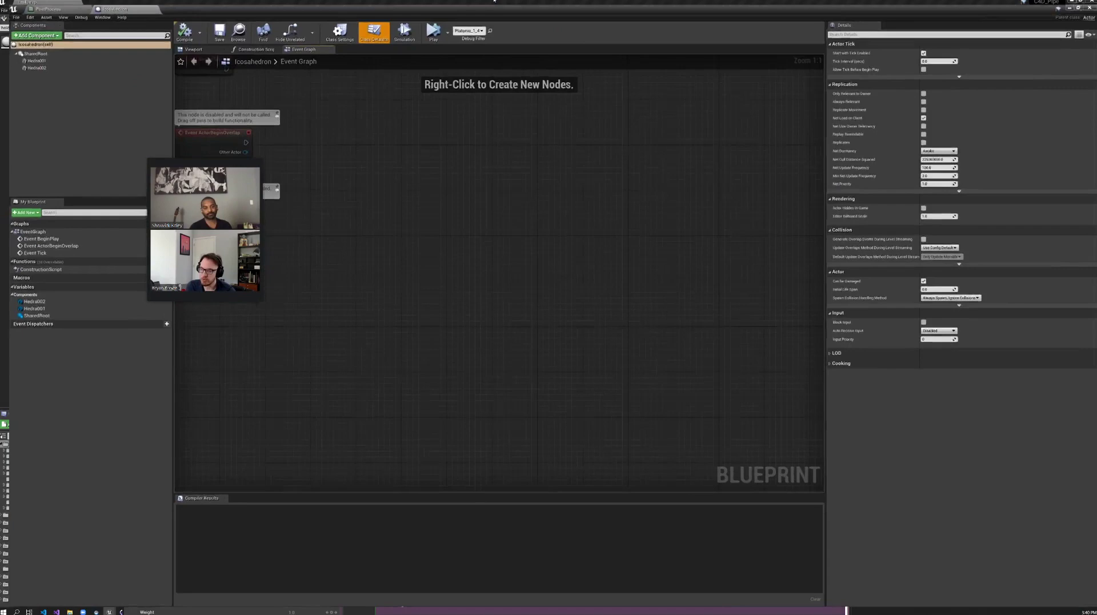
pyautogui.click(184, 43)
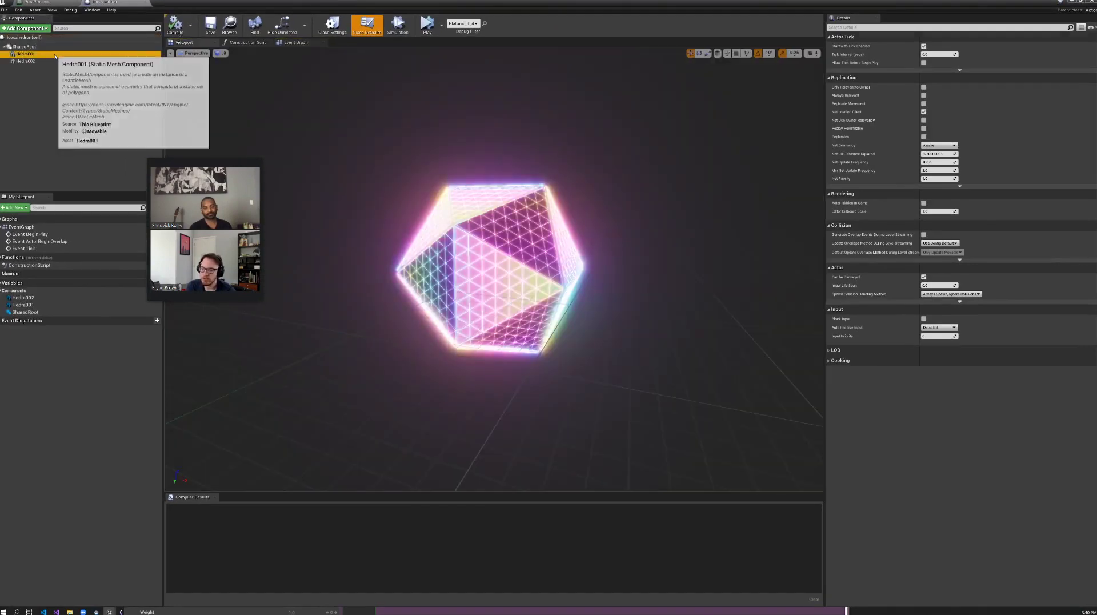
# Pull the solid Hedra001 mesh sideways out of the glowing wireframe shell to compare the two, and undo the move.
pyautogui.click(25, 53)
pyautogui.moveTo(515, 297); pyautogui.dragTo(515, 291, button='right')
pyautogui.moveTo(512, 289); pyautogui.dragTo(798, 321)
pyautogui.moveTo(655, 363); pyautogui.dragTo(662, 251)
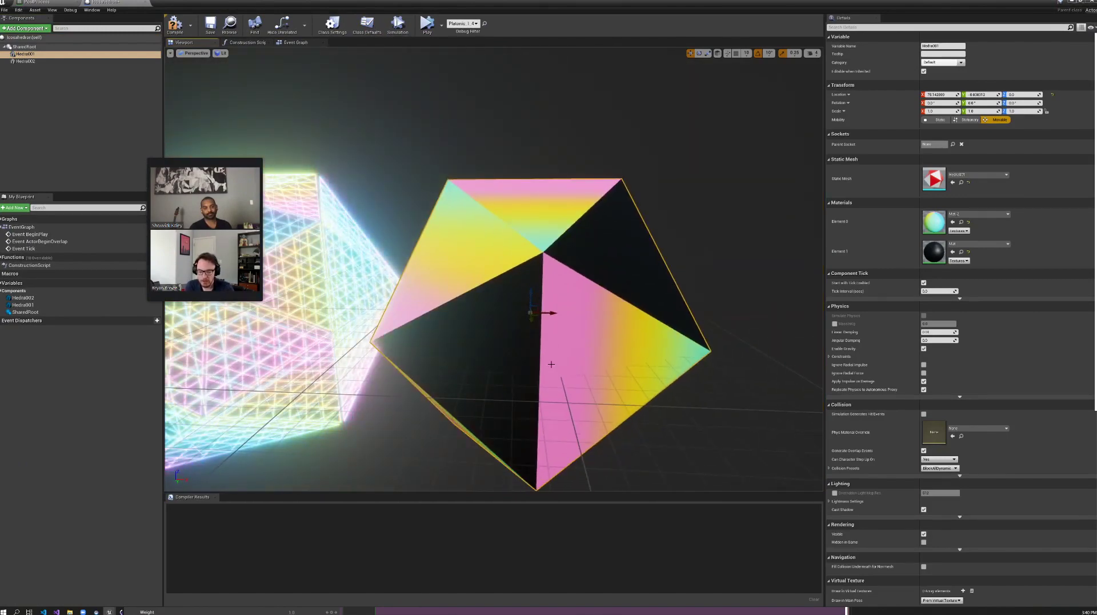
pyautogui.moveTo(517, 400); pyautogui.dragTo(462, 422, button='middle')
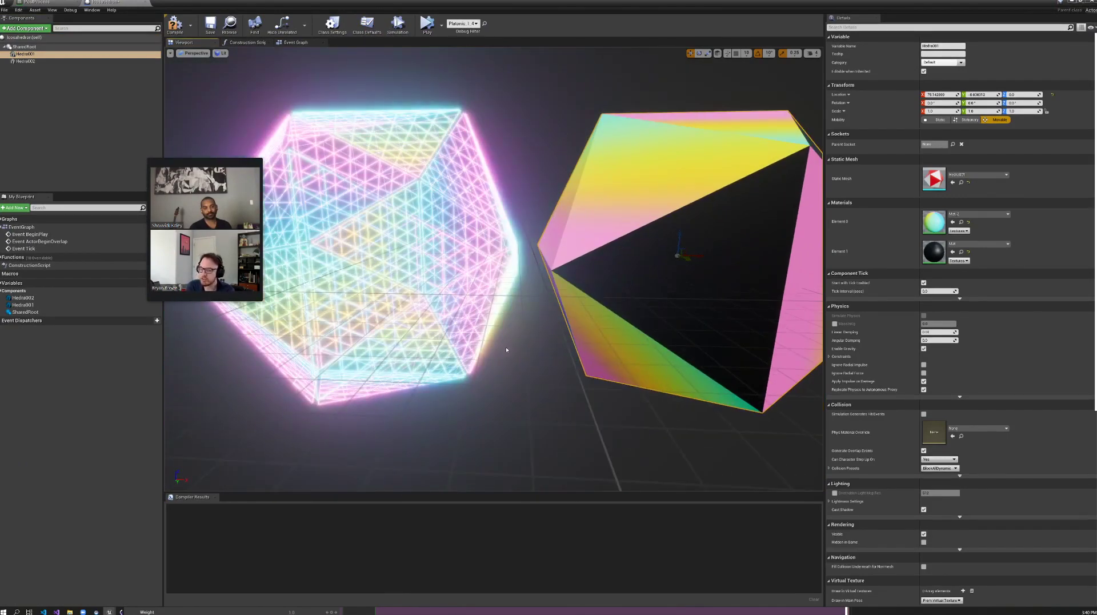
pyautogui.moveTo(535, 384); pyautogui.dragTo(523, 414)
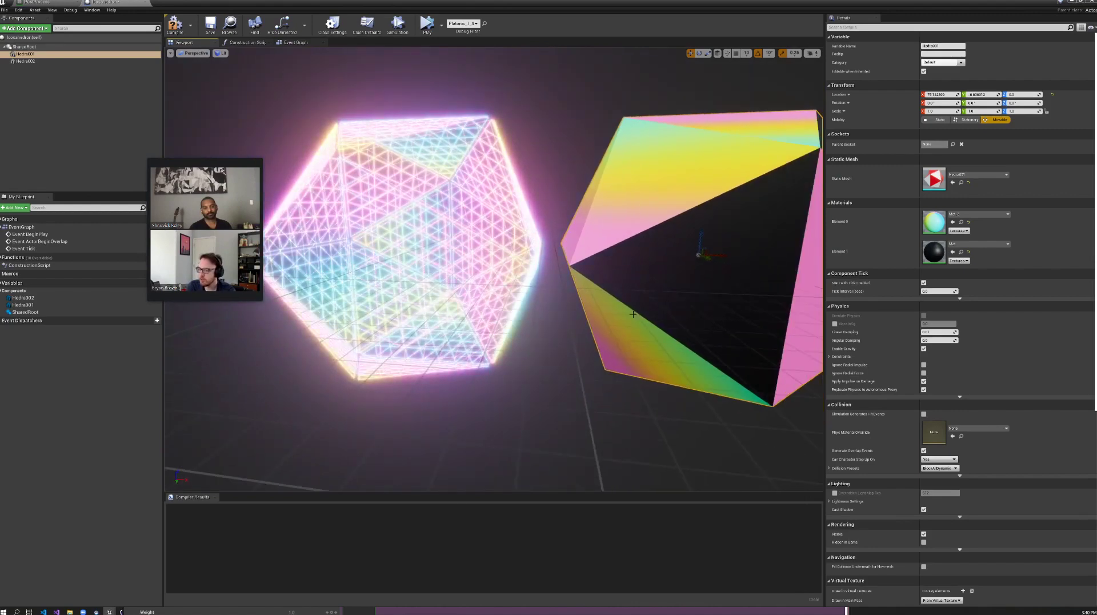
pyautogui.hotkey('ctrl', 'z')
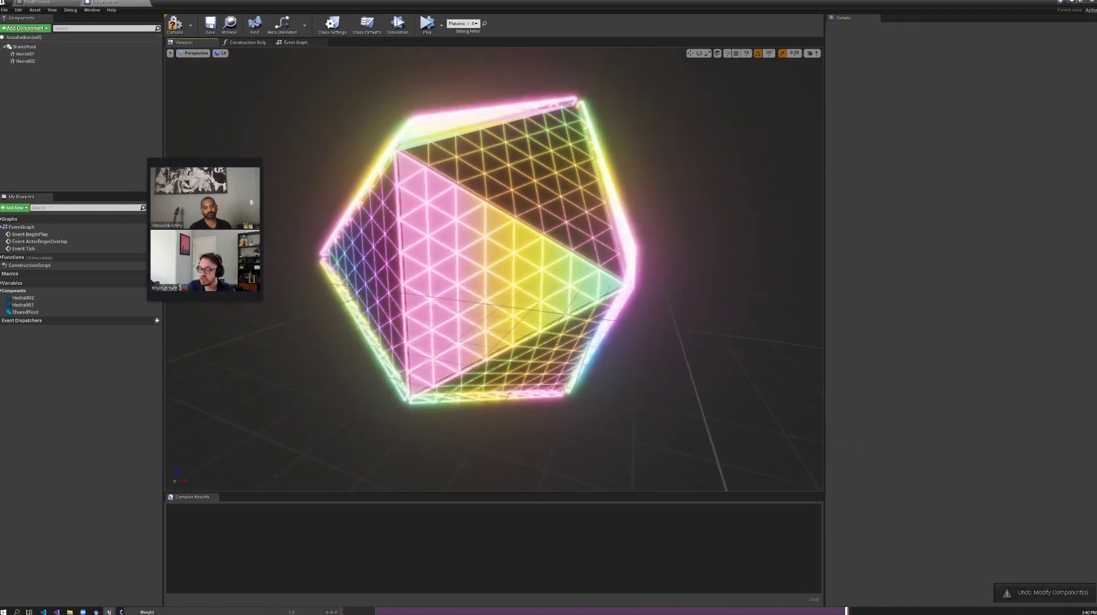
# Inspect the triangulated faces of the overlapping meshes up close and switch the Blueprint viewport to Wireframe view.
pyautogui.moveTo(498, 374); pyautogui.dragTo(505, 337, button='middle')
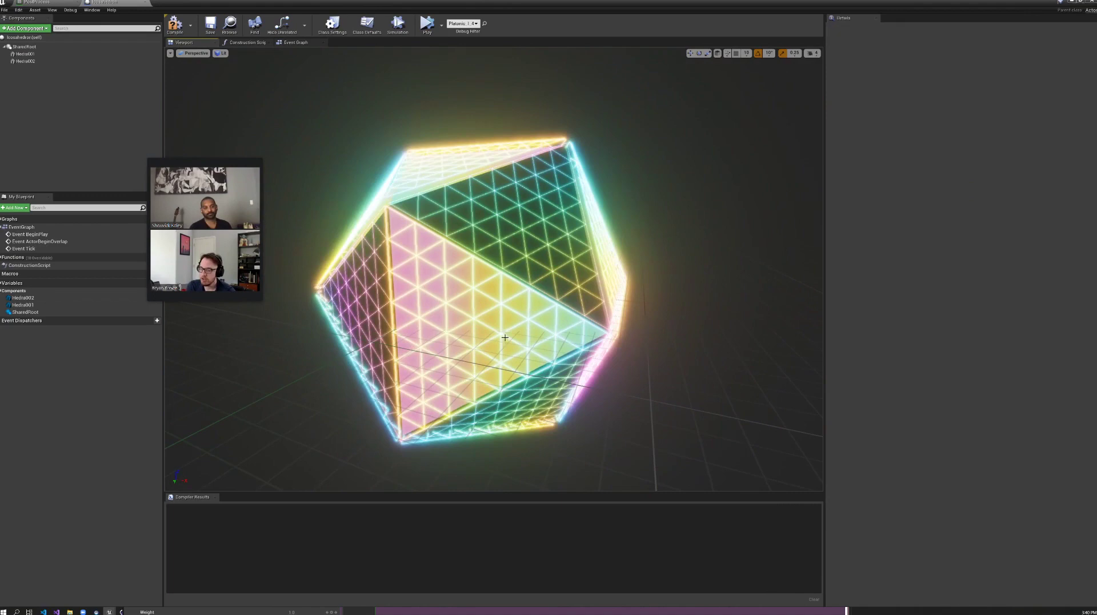
pyautogui.moveTo(520, 312); pyautogui.dragTo(527, 260)
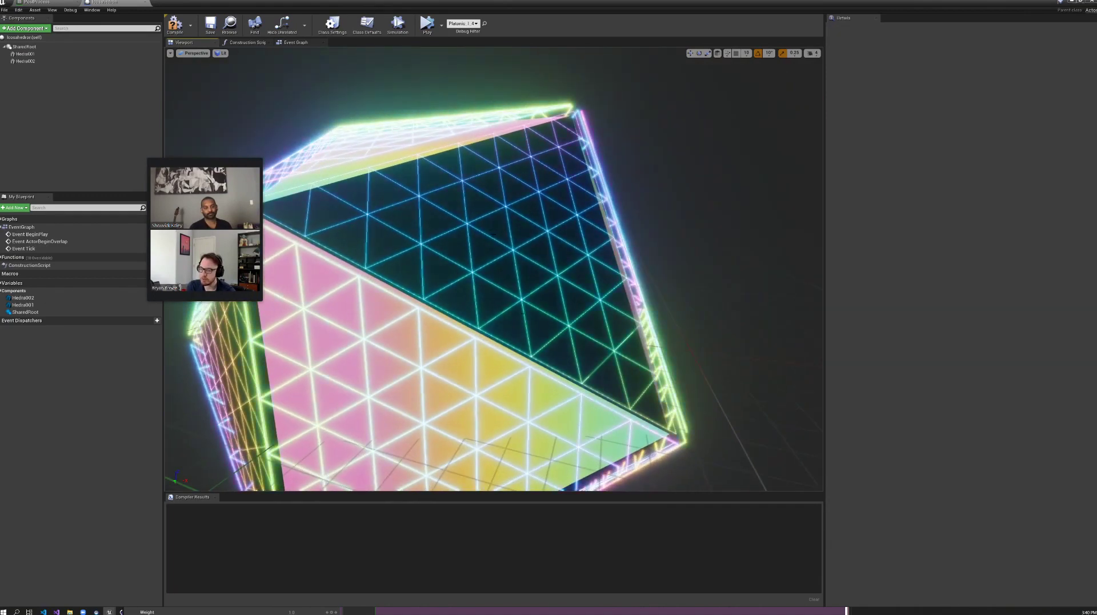
pyautogui.moveTo(494, 261); pyautogui.dragTo(493, 285, button='right')
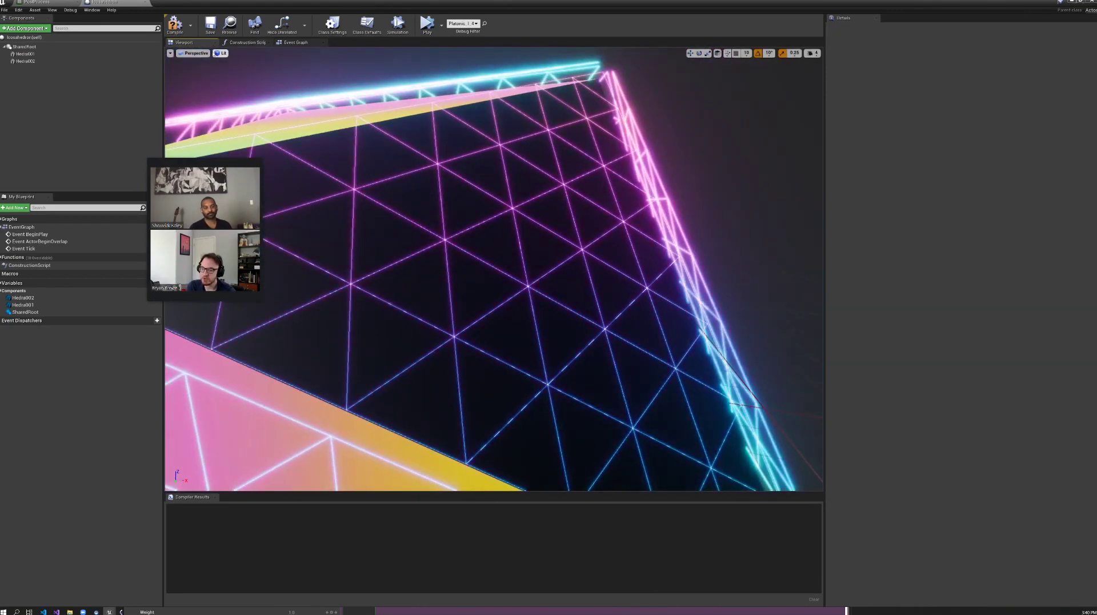
pyautogui.click(194, 53)
pyautogui.click(222, 53)
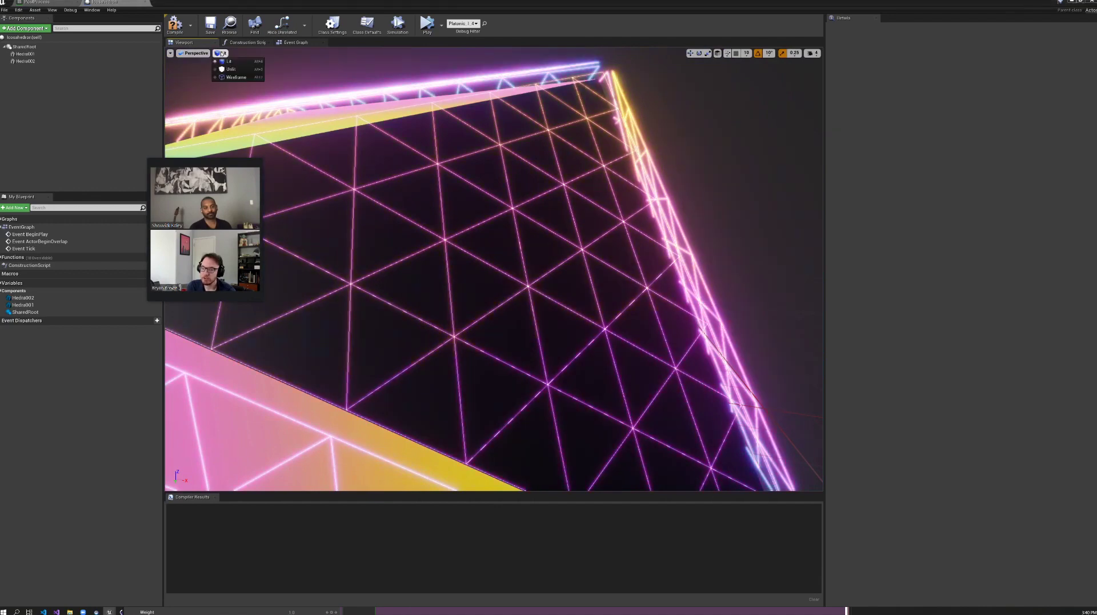
pyautogui.click(236, 77)
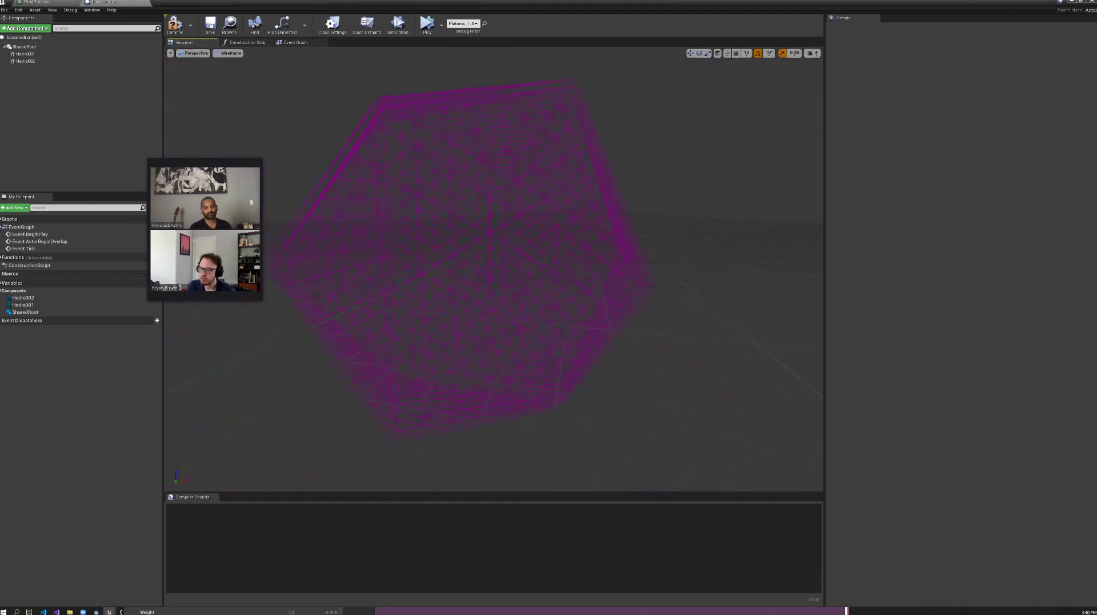
# Move Hedra001 away from the other mesh to examine its triangulation, and return the Blueprint viewport to Lit view.
pyautogui.click(25, 54)
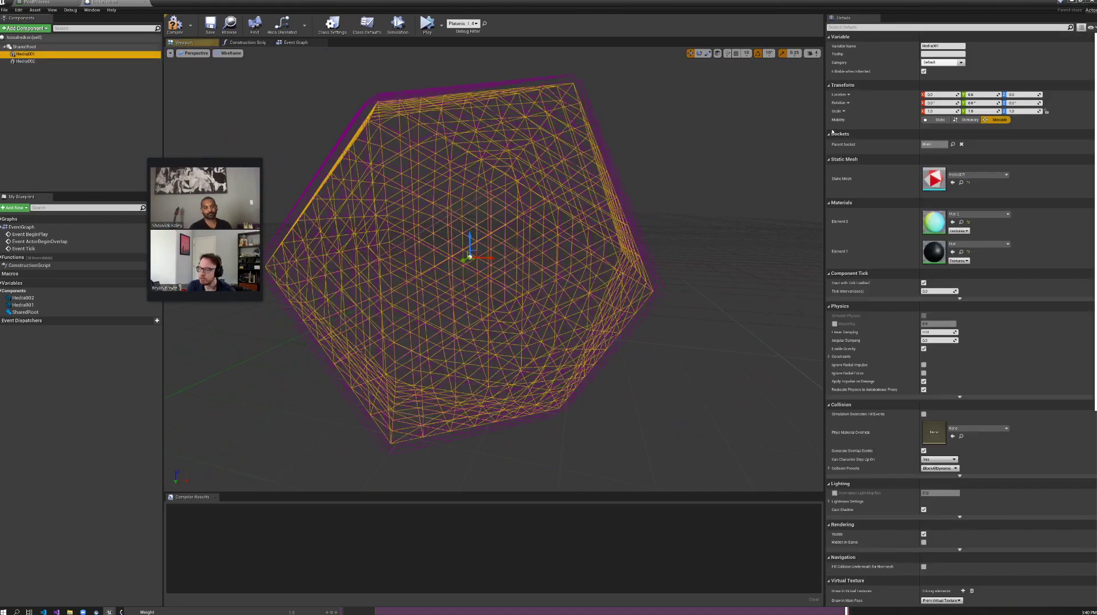
pyautogui.moveTo(484, 256); pyautogui.dragTo(772, 248)
pyautogui.moveTo(688, 339)
pyautogui.mouseDown(button='right')
pyautogui.moveTo(754, 366)
pyautogui.moveTo(688, 339)
pyautogui.mouseUp(button='right')
pyautogui.moveTo(574, 358)
pyautogui.mouseDown(button='right')
pyautogui.moveTo(606, 325)
pyautogui.moveTo(575, 357)
pyautogui.mouseUp(button='right')
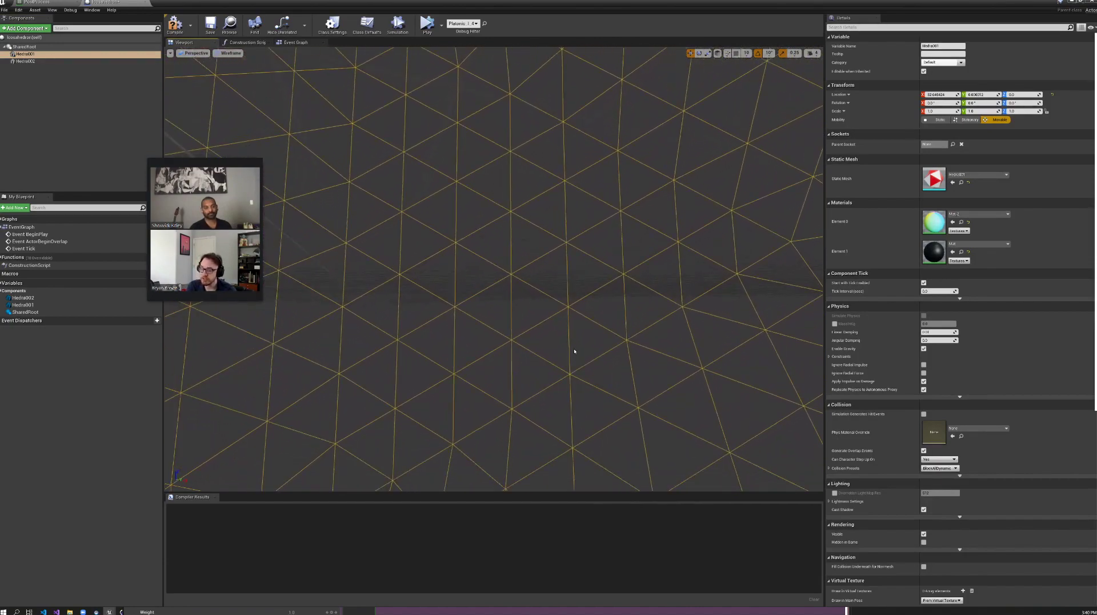
pyautogui.click(228, 55)
pyautogui.click(231, 62)
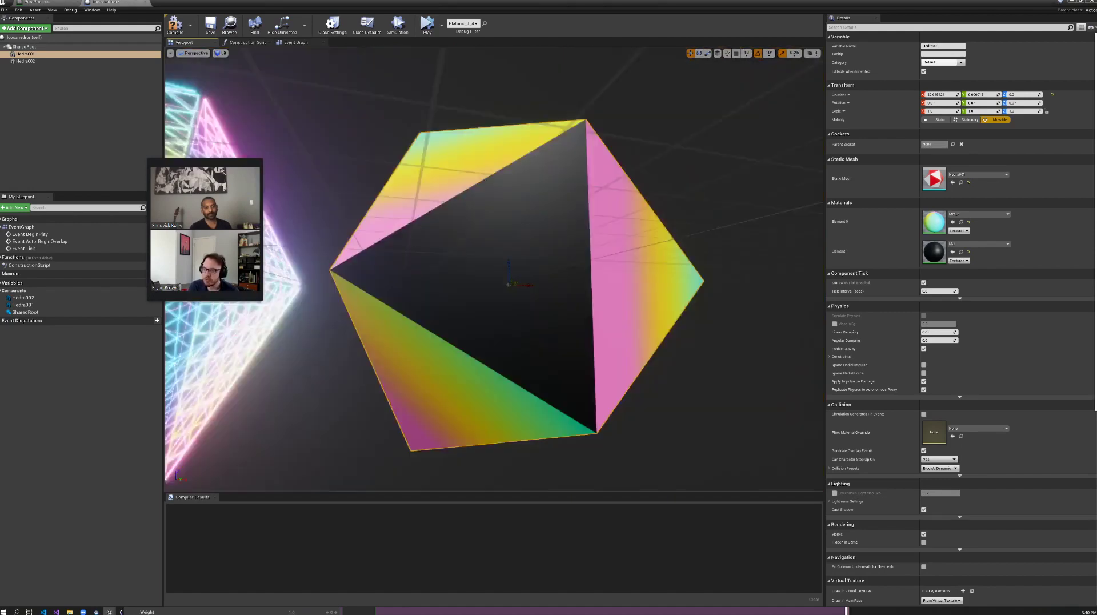
# Undo the last Hedra001 move and selection, and compile the Icosahedron Blueprint.
pyautogui.moveTo(521, 180); pyautogui.dragTo(514, 229, button='right')
pyautogui.hotkey('ctrl', 'z')
pyautogui.hotkey('ctrl', 'z')
pyautogui.moveTo(526, 162); pyautogui.dragTo(525, 162, button='right')
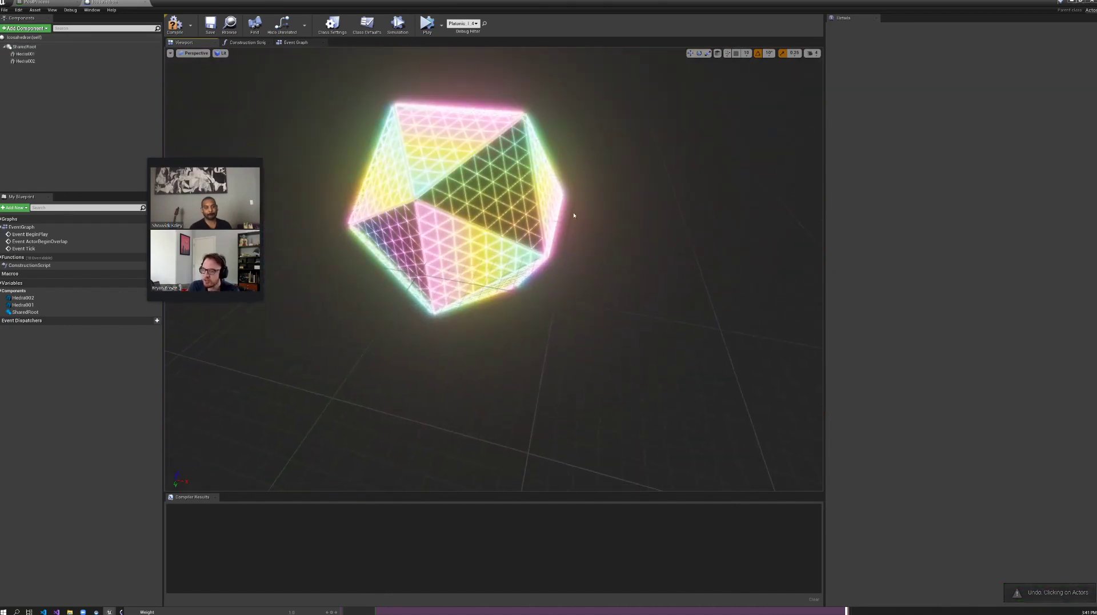
pyautogui.click(176, 25)
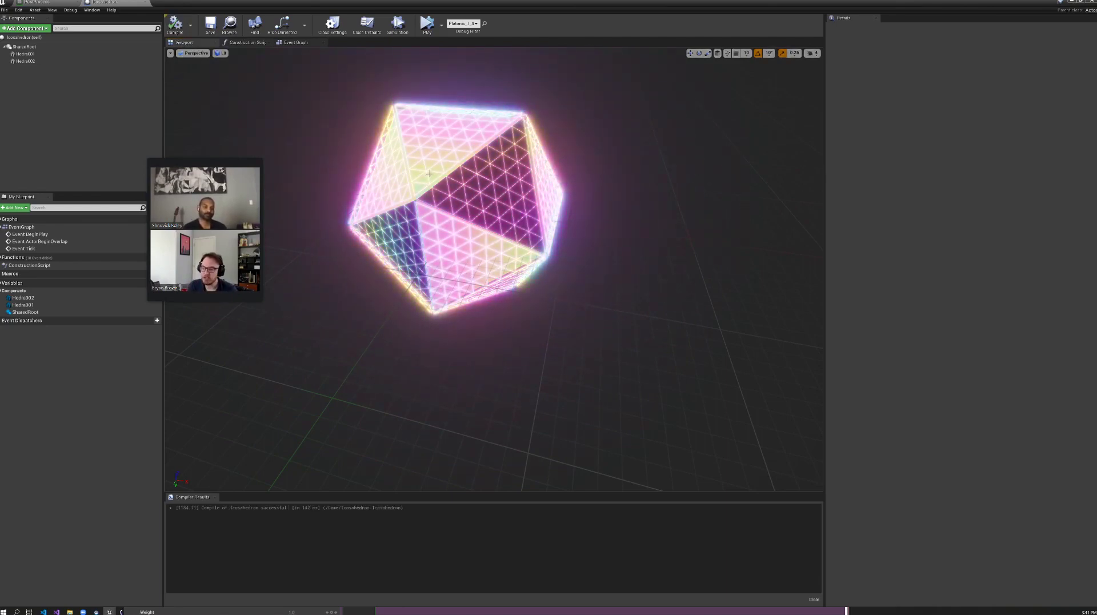
# Return to the PostProcess material graph.
pyautogui.click(38, 2)
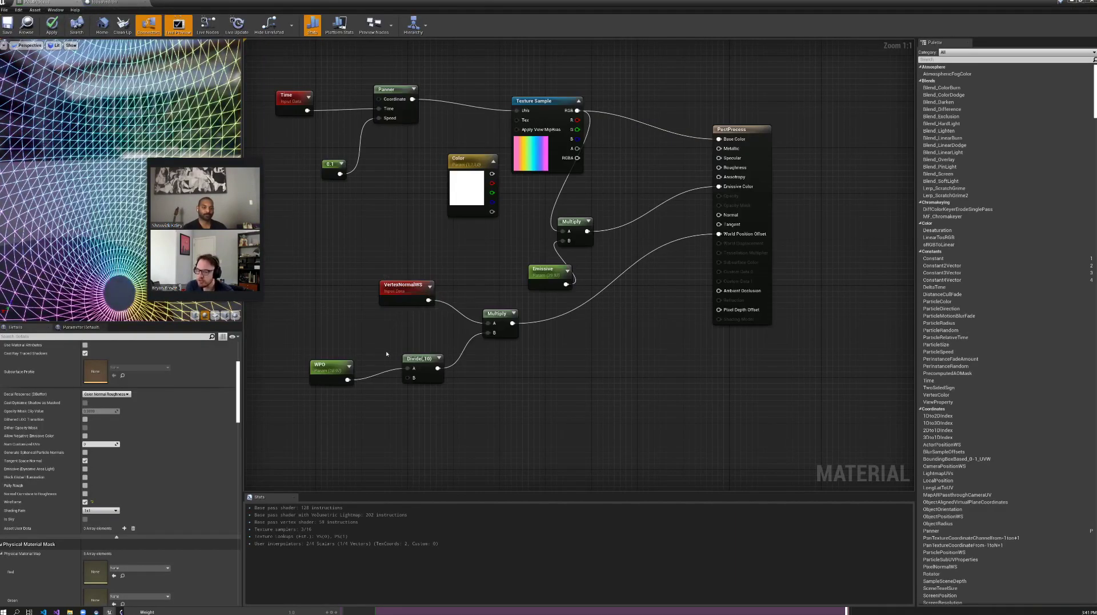
# Close the PostProcess material without applying its changes, and open the material instance PostProcess_Inst1.
pyautogui.click(1095, 3)
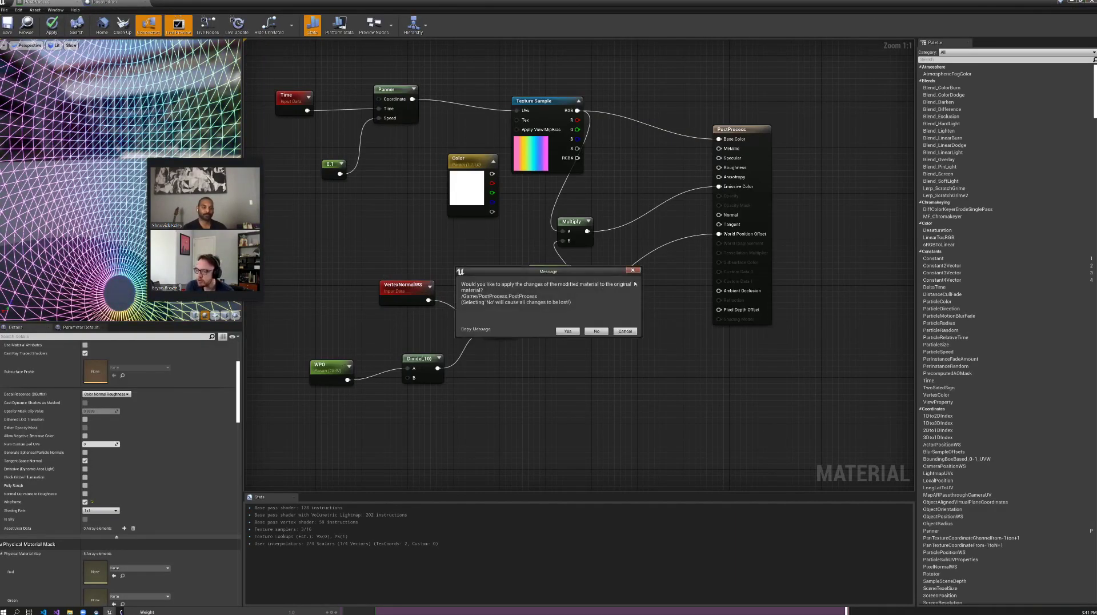
pyautogui.click(596, 332)
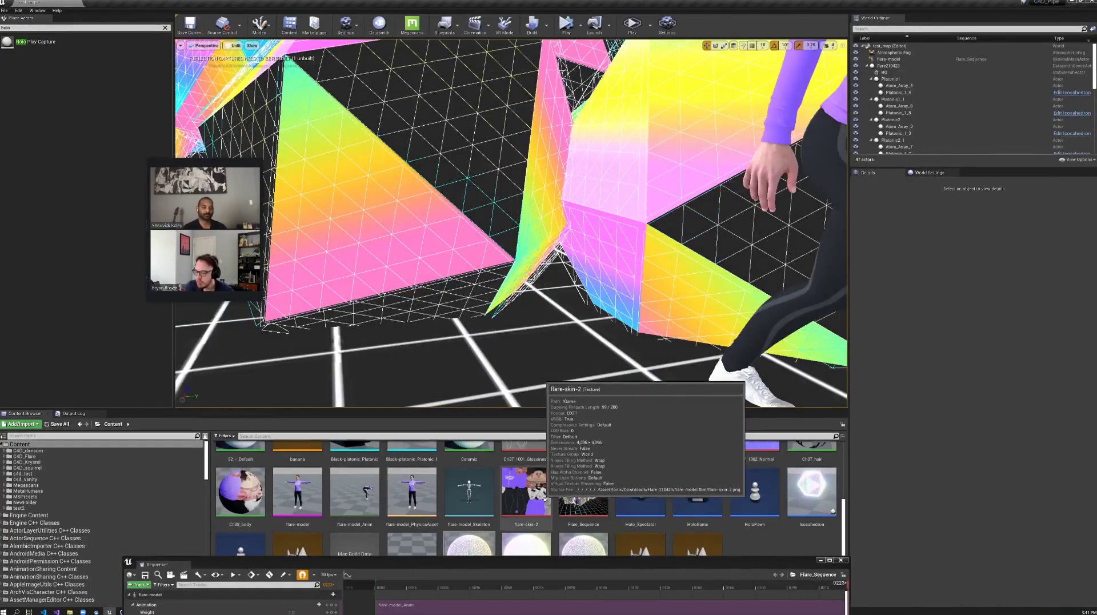
pyautogui.doubleClick(583, 546)
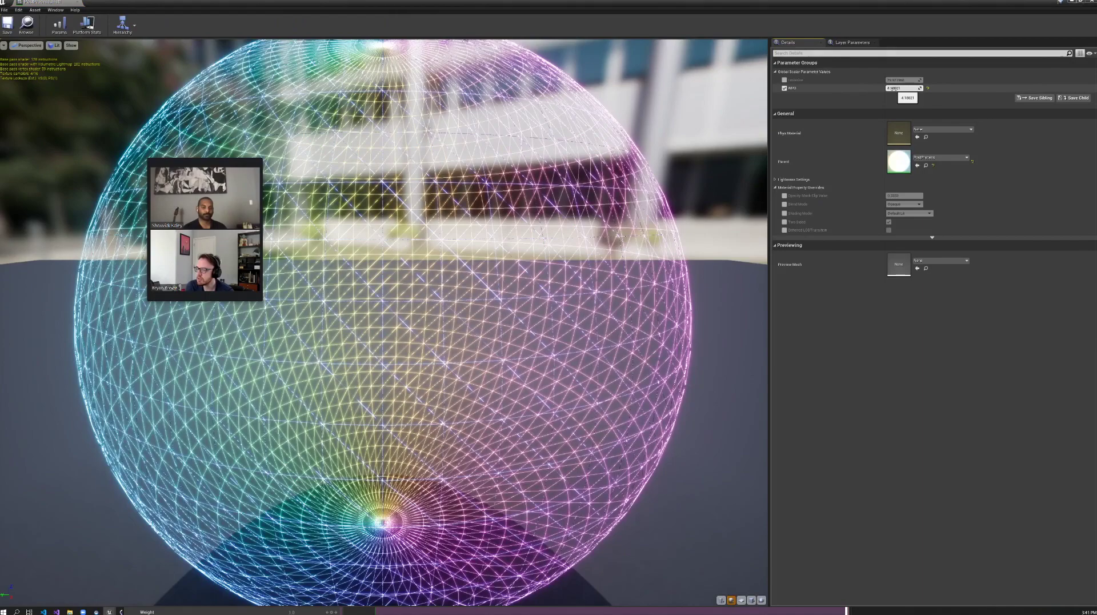
# Lower and raise the WPO parameter to shrink and expand the wireframe preview sphere, and close the material instance.
pyautogui.moveTo(894, 89); pyautogui.dragTo(871, 89)
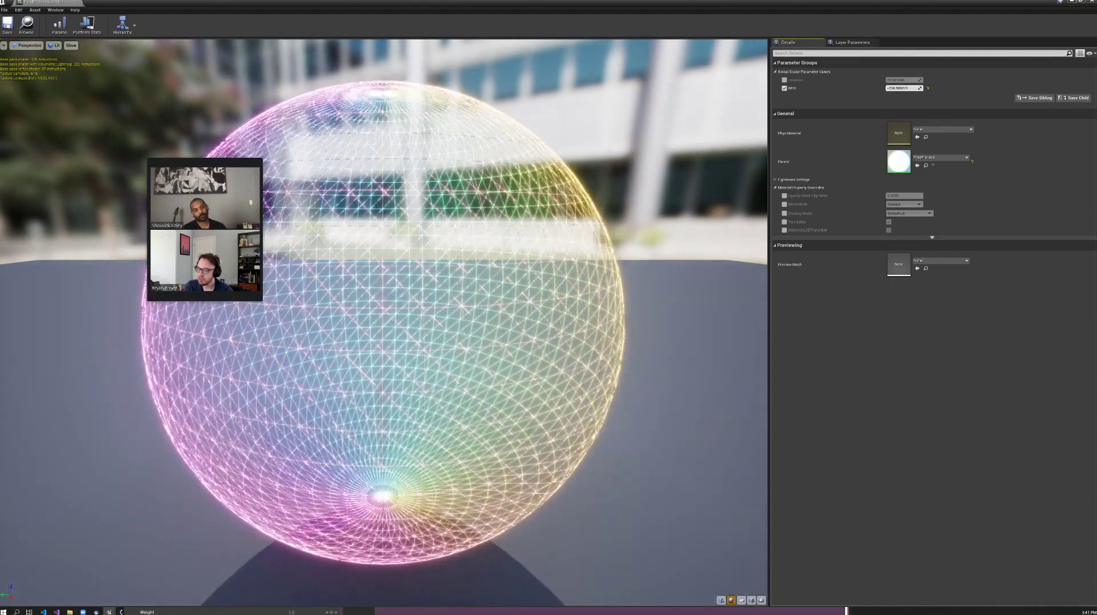
pyautogui.moveTo(902, 89)
pyautogui.mouseDown()
pyautogui.moveTo(878, 88)
pyautogui.moveTo(907, 88)
pyautogui.mouseUp()
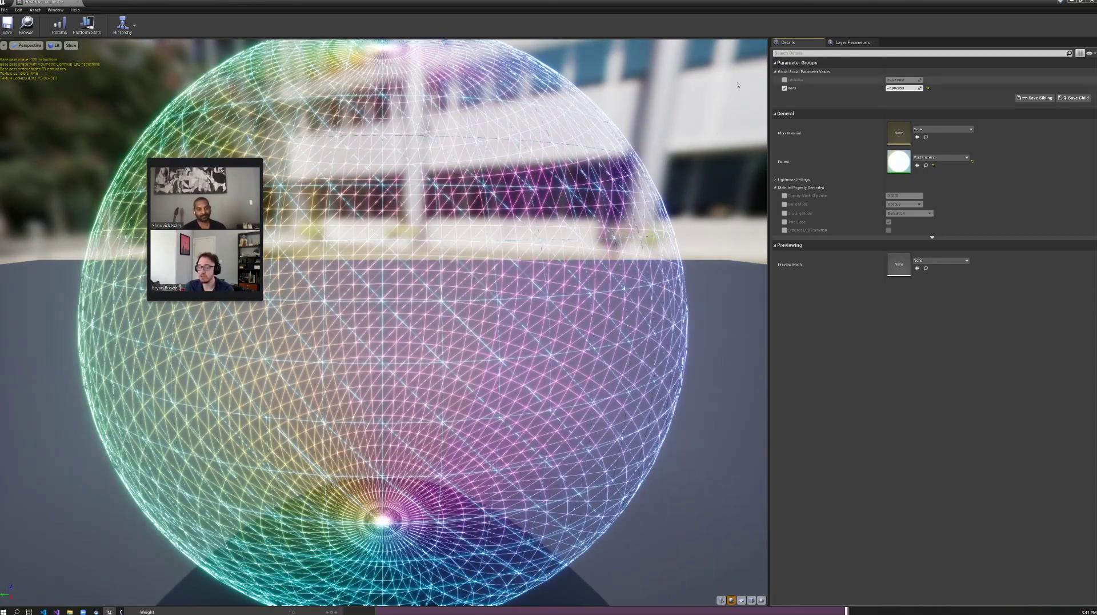
pyautogui.click(77, 3)
# Move the Sequencer window up over the viewport to reveal the Flare_Sequence tracks.
pyautogui.scroll(-15, 513, 275)
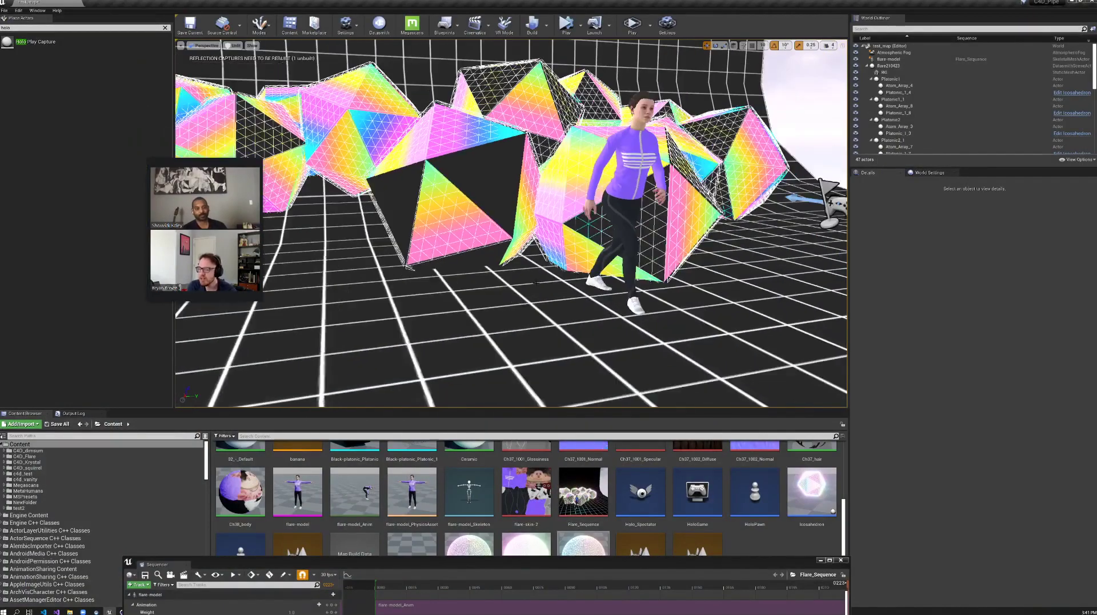
pyautogui.moveTo(513, 275); pyautogui.dragTo(571, 326, button='middle')
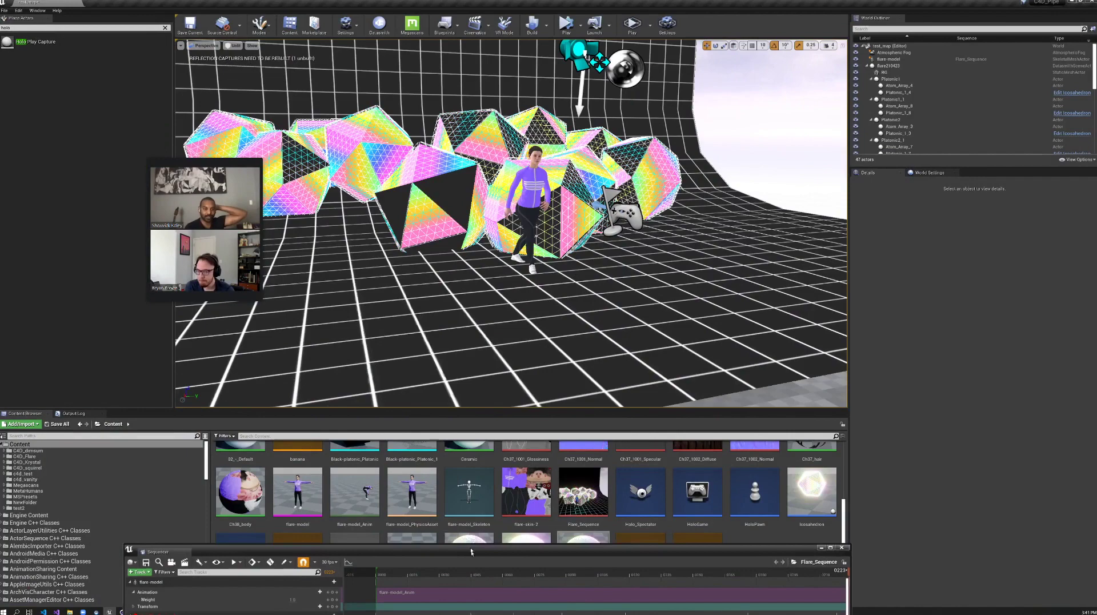
pyautogui.moveTo(468, 562); pyautogui.dragTo(637, 326)
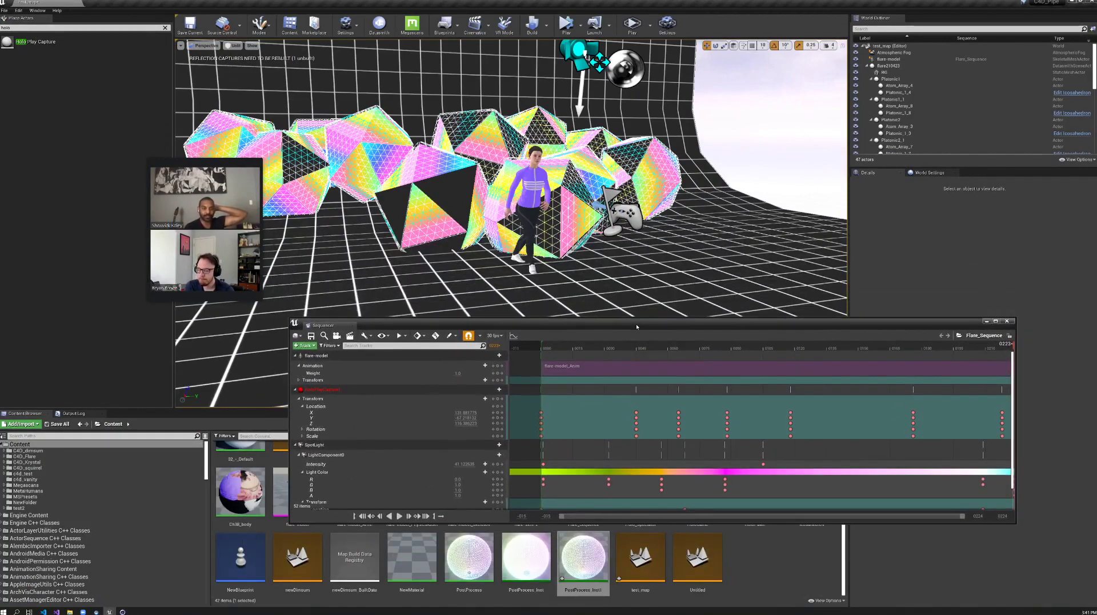
# Switch the level viewport from Unlit to Lit shading and play Flare_Sequence.
pyautogui.scroll(7, 578, 131)
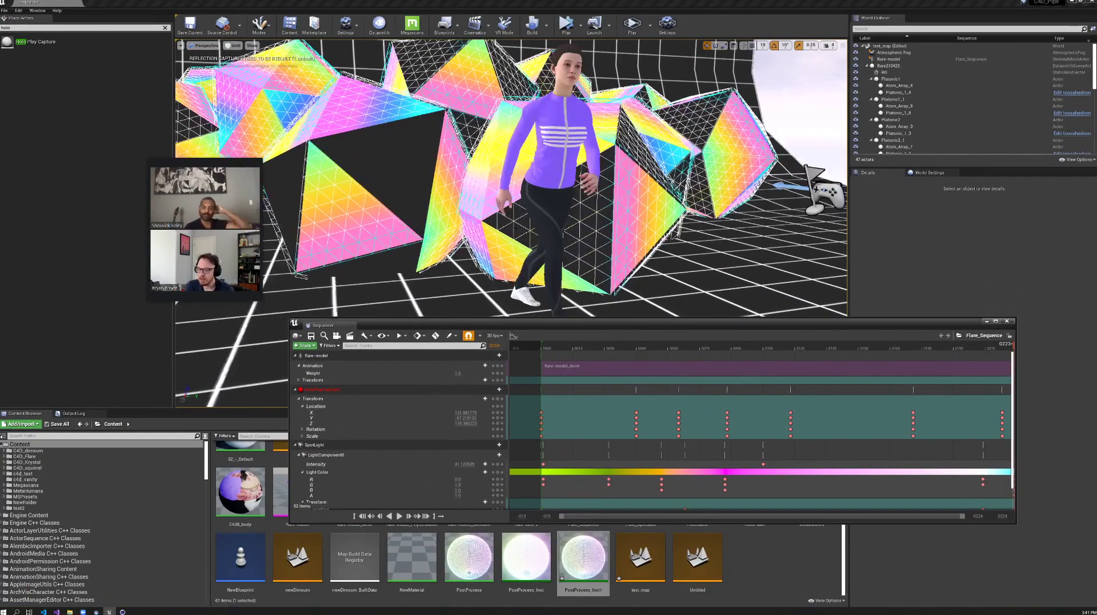
pyautogui.click(234, 45)
pyautogui.click(243, 59)
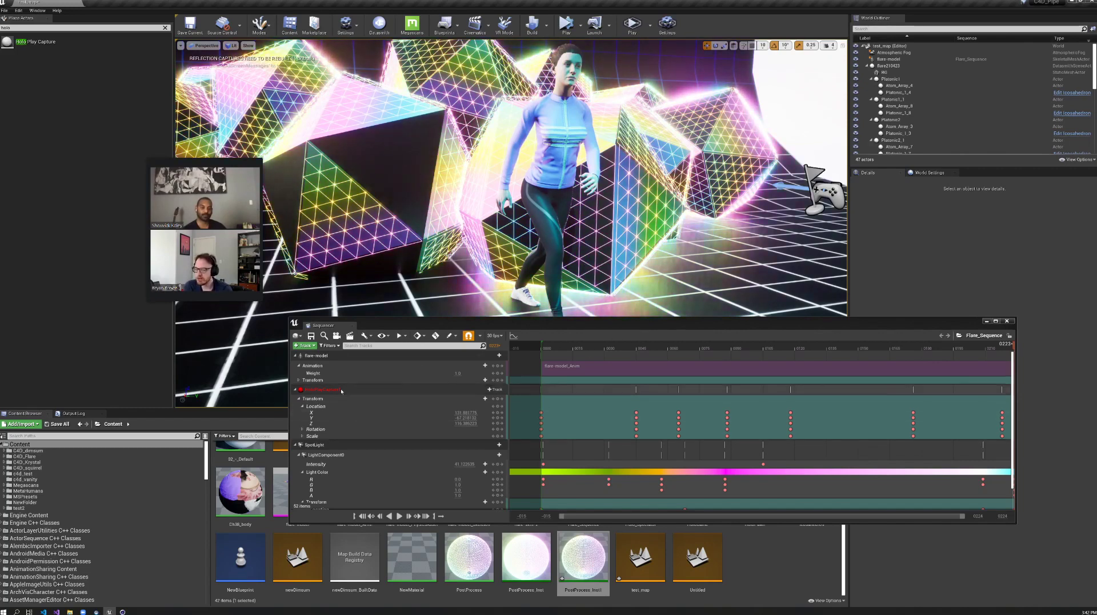
pyautogui.scroll(-4, 509, 268)
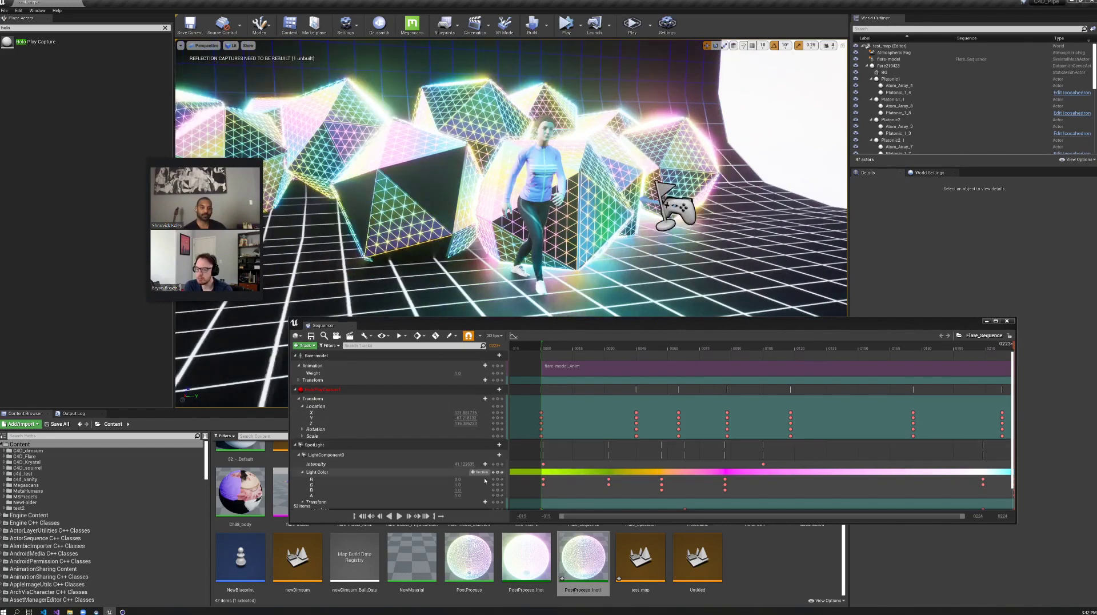
pyautogui.click(401, 516)
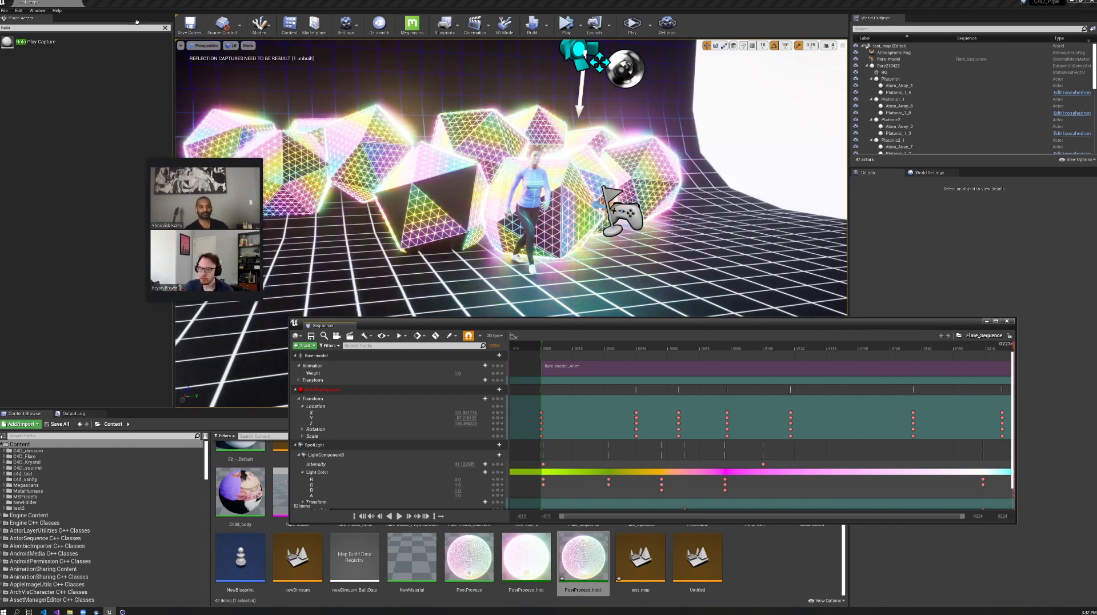
# Add a HoloPlay Capture actor to the level and position it beside the character.
pyautogui.moveTo(49, 43); pyautogui.dragTo(561, 252)
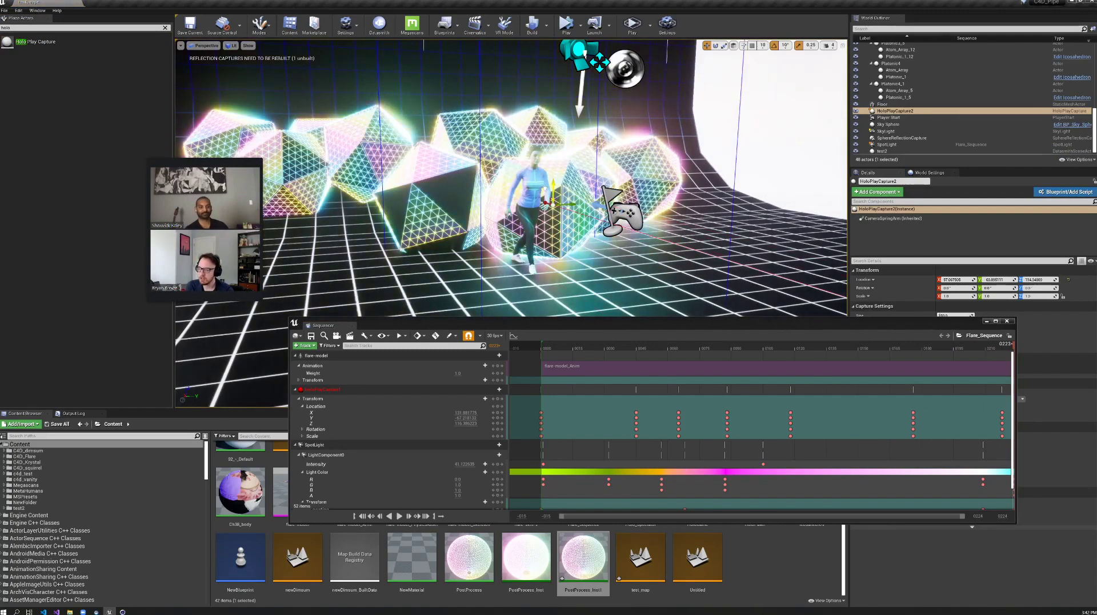
pyautogui.moveTo(552, 187)
pyautogui.mouseDown()
pyautogui.moveTo(571, 209)
pyautogui.moveTo(541, 201)
pyautogui.mouseUp()
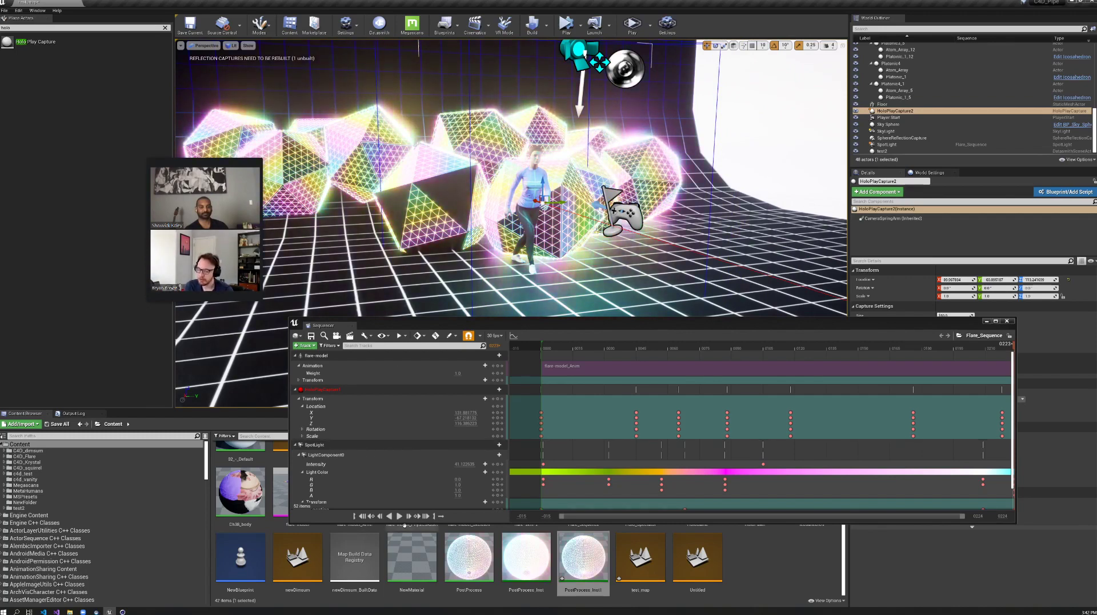
# Play the sequence, scrub it to frame 0107, and examine the HoloPlay capture volume around the character and icosahedrons.
pyautogui.click(400, 516)
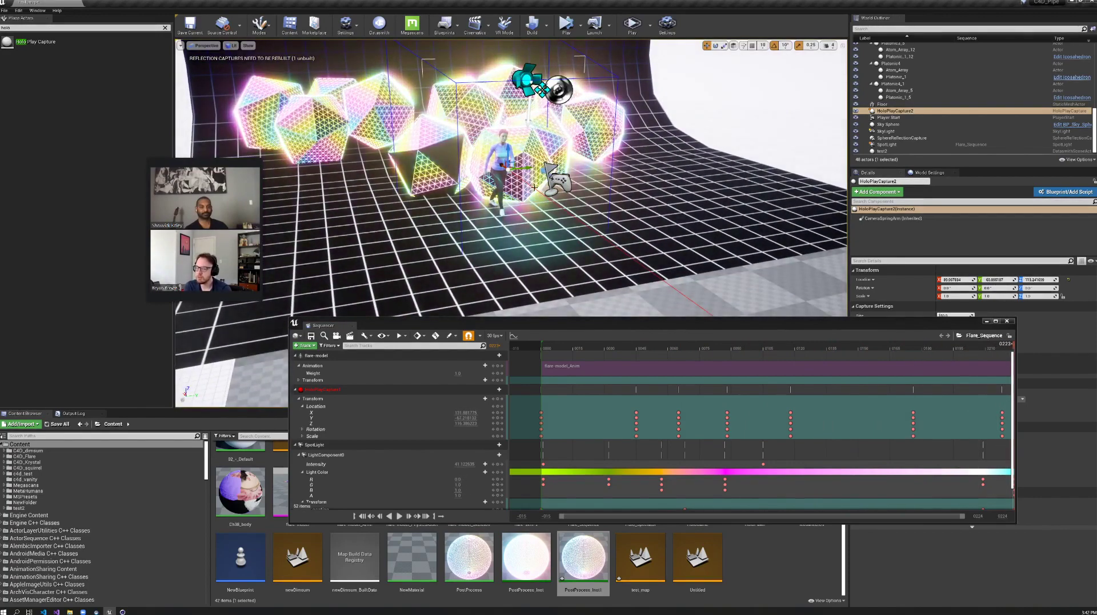
pyautogui.moveTo(534, 187)
pyautogui.mouseDown(button='right')
pyautogui.moveTo(534, 197)
pyautogui.moveTo(534, 172)
pyautogui.moveTo(531, 200)
pyautogui.moveTo(534, 188)
pyautogui.mouseUp(button='right')
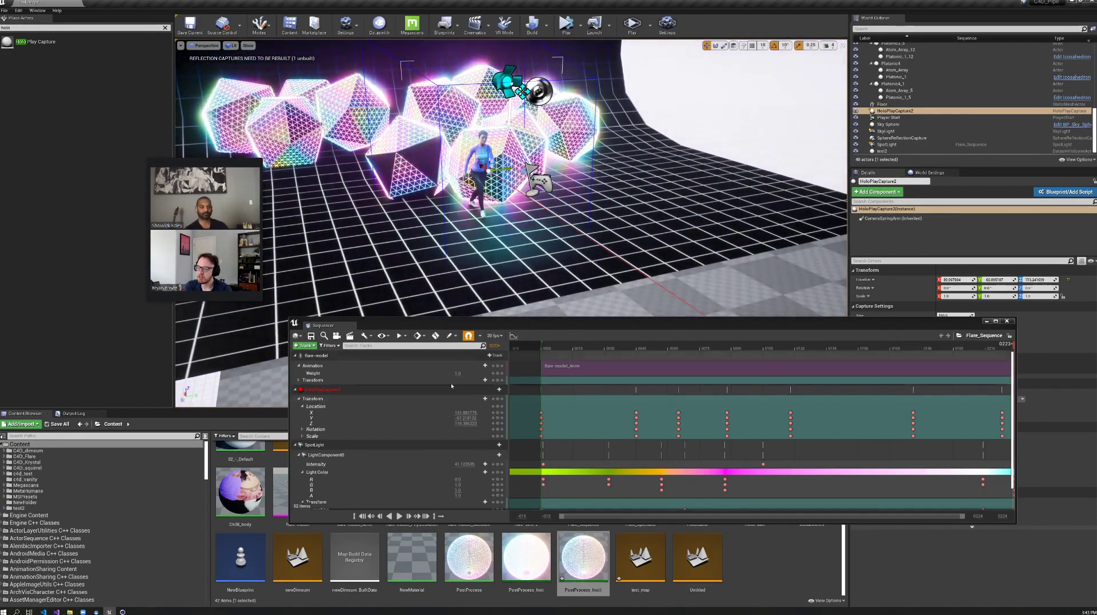
pyautogui.moveTo(571, 346); pyautogui.dragTo(768, 360)
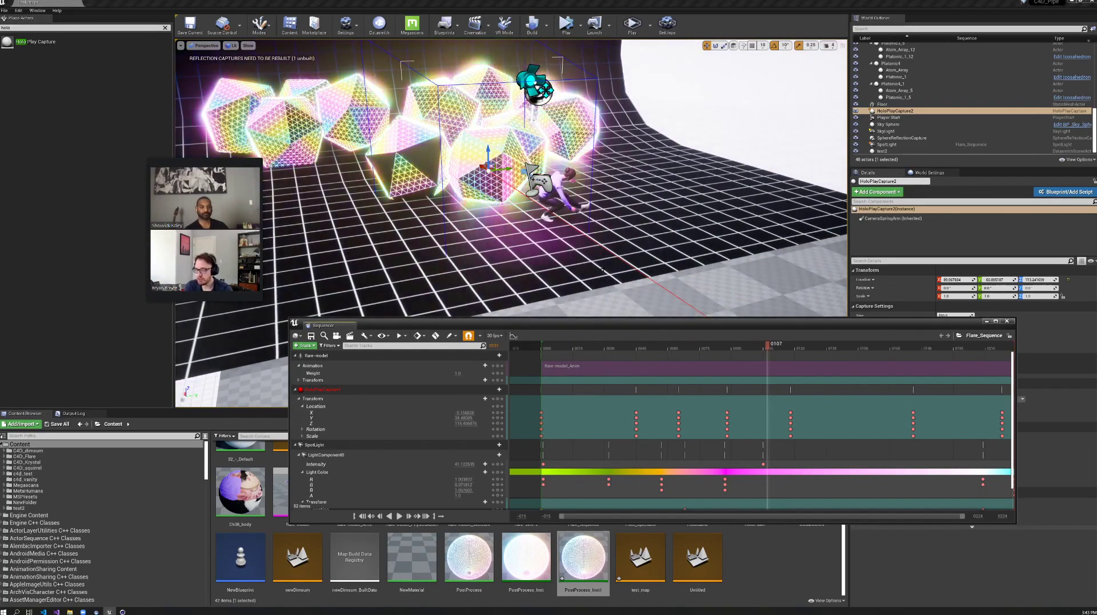
pyautogui.moveTo(490, 207); pyautogui.dragTo(490, 207, button='right')
pyautogui.press('d')
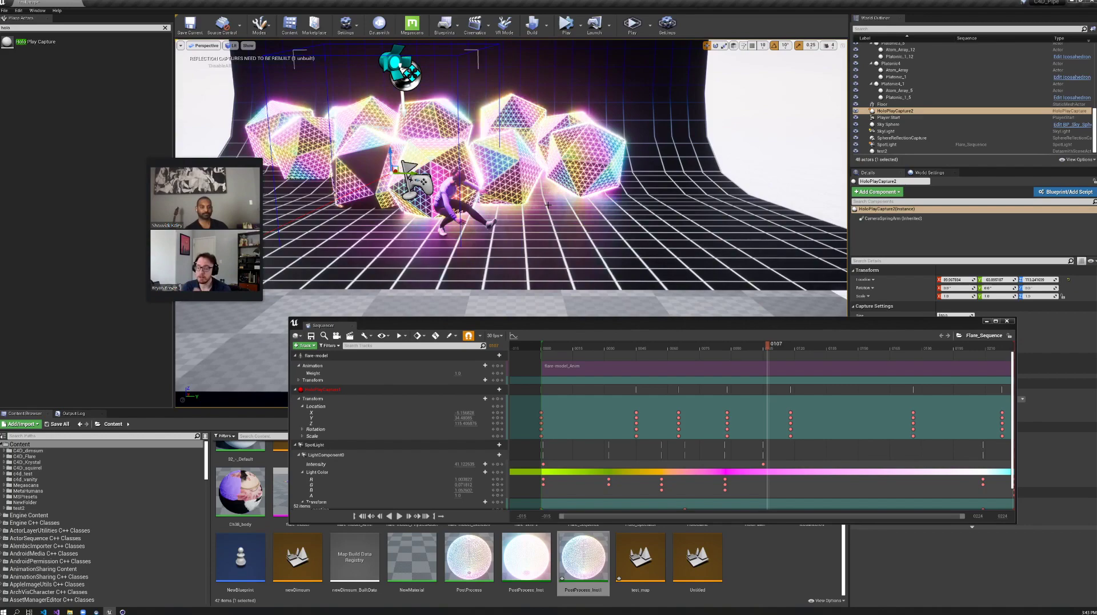
pyautogui.moveTo(548, 205); pyautogui.dragTo(520, 188, button='middle')
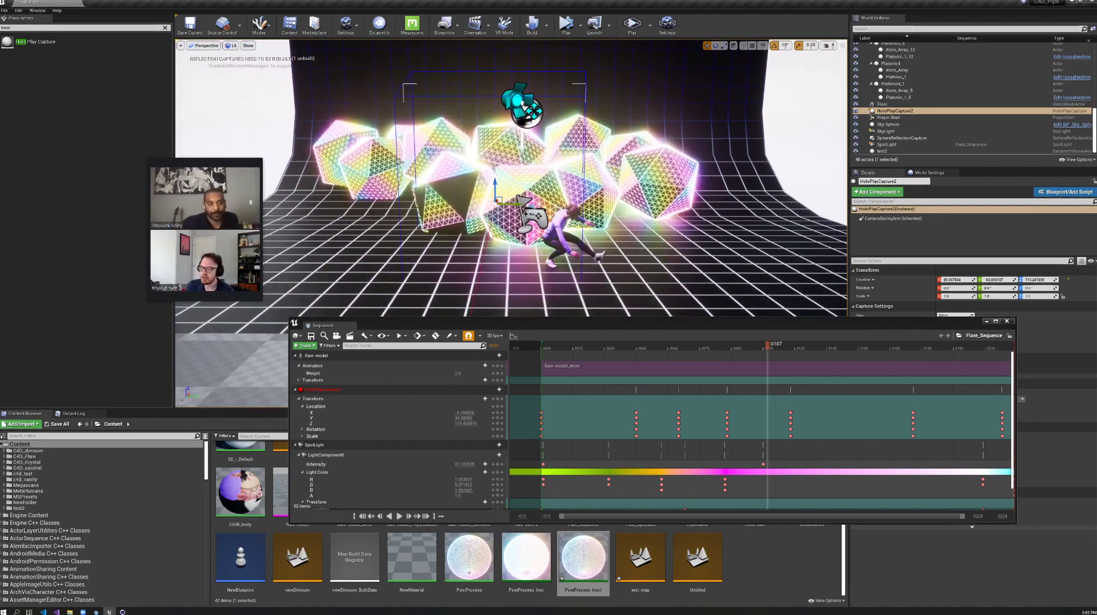
pyautogui.scroll(5, 528, 220)
pyautogui.scroll(-2, 528, 220)
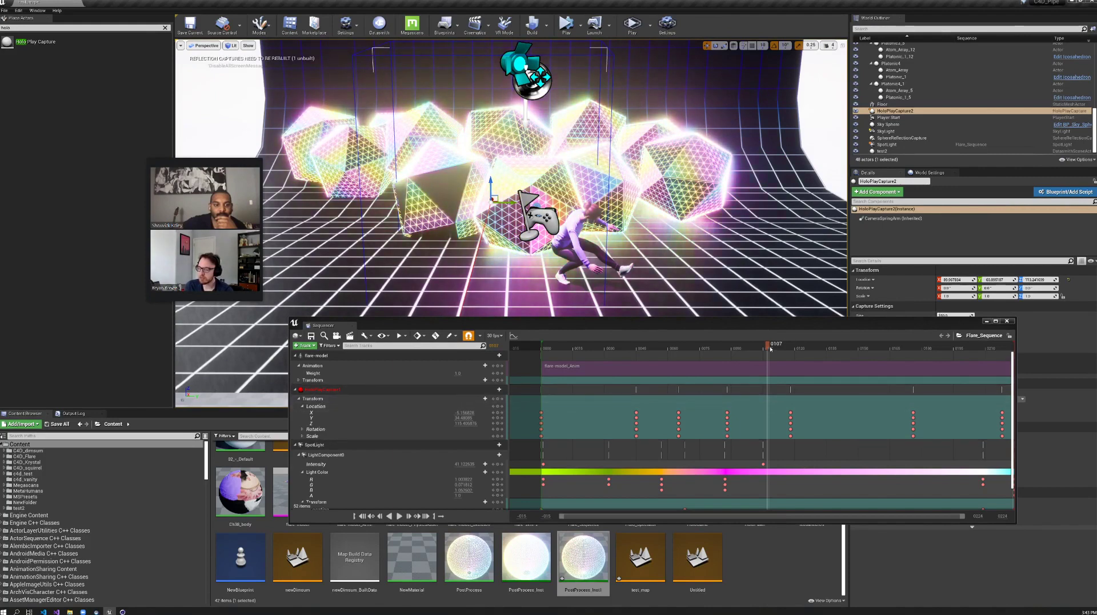
# Move the playhead to frame 0001 and add HoloPlayCapture2 to Flare_Sequence.
pyautogui.moveTo(771, 348); pyautogui.dragTo(544, 366)
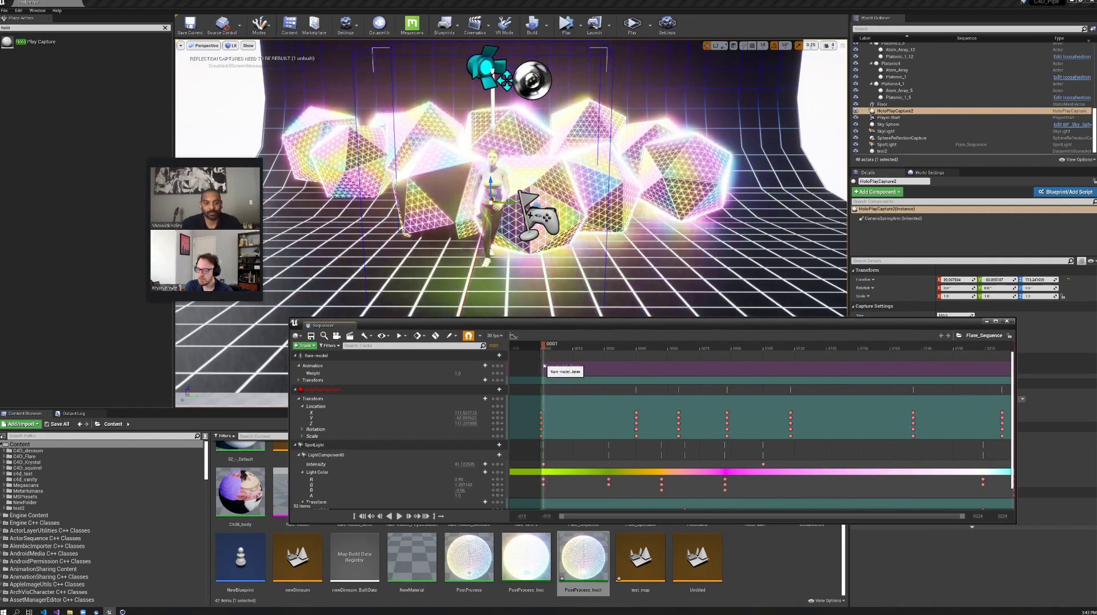
pyautogui.click(306, 345)
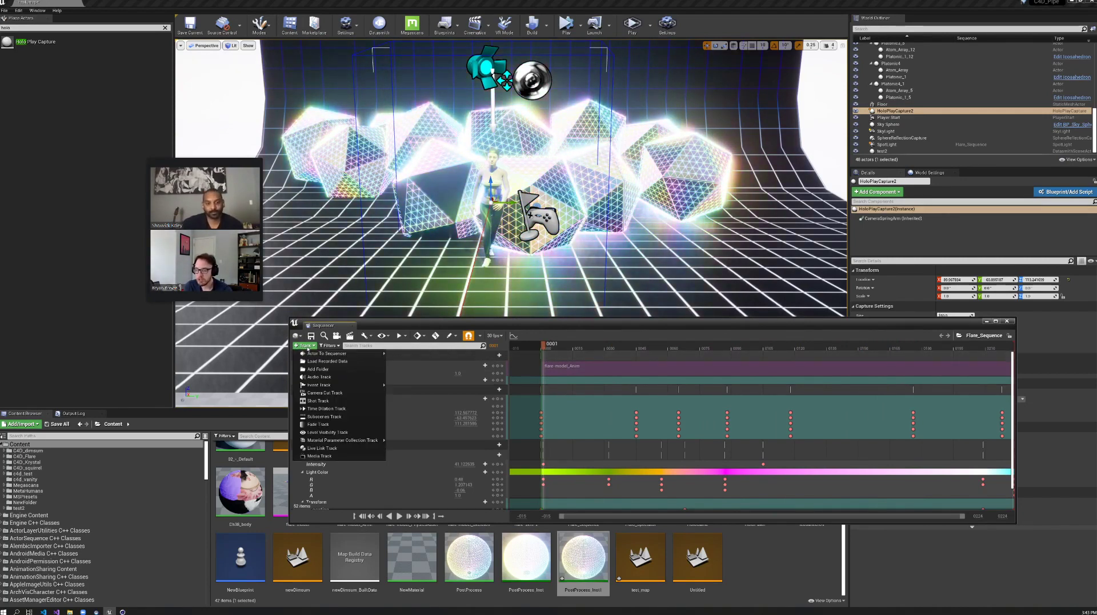
pyautogui.moveTo(343, 354)
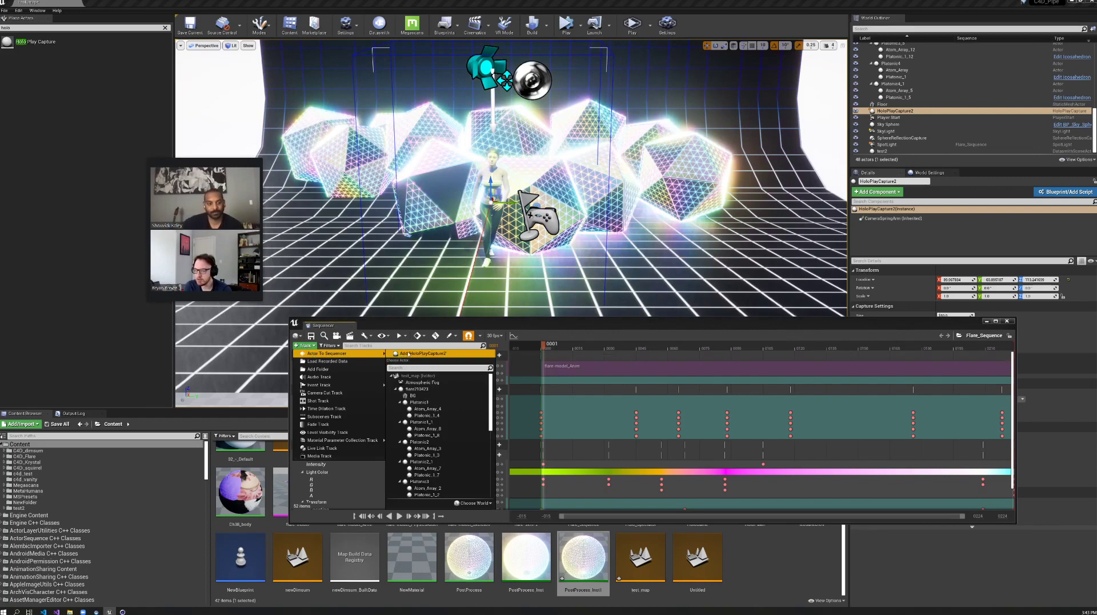
pyautogui.click(418, 355)
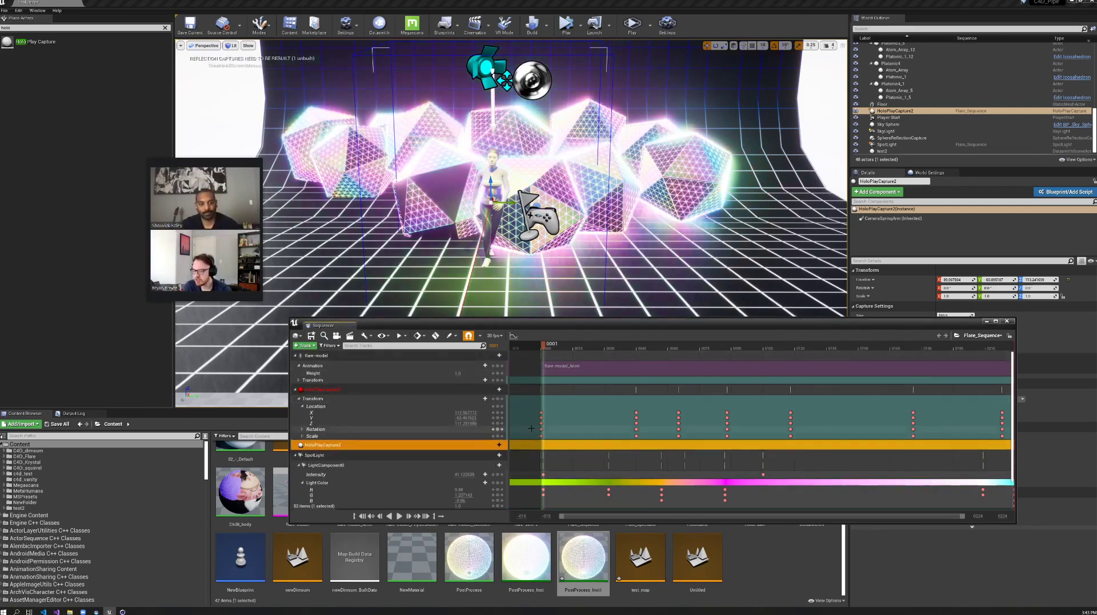
# Add a Transform track to HoloPlayCapture2 and expand its Location, Rotation and Scale channels.
pyautogui.click(494, 445)
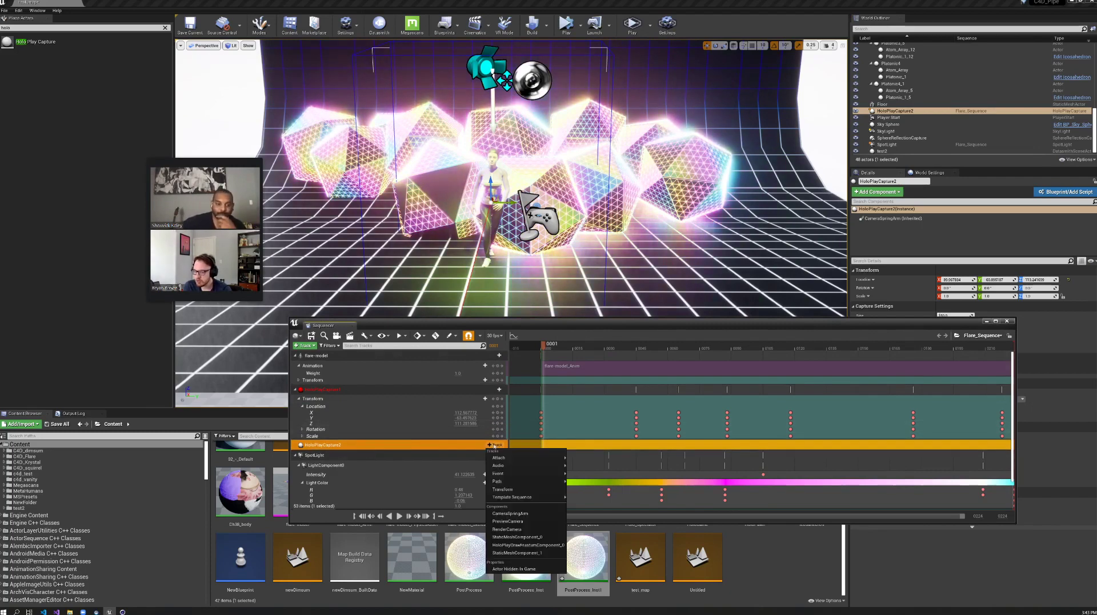
pyautogui.click(513, 488)
pyautogui.scroll(-1, 383, 457)
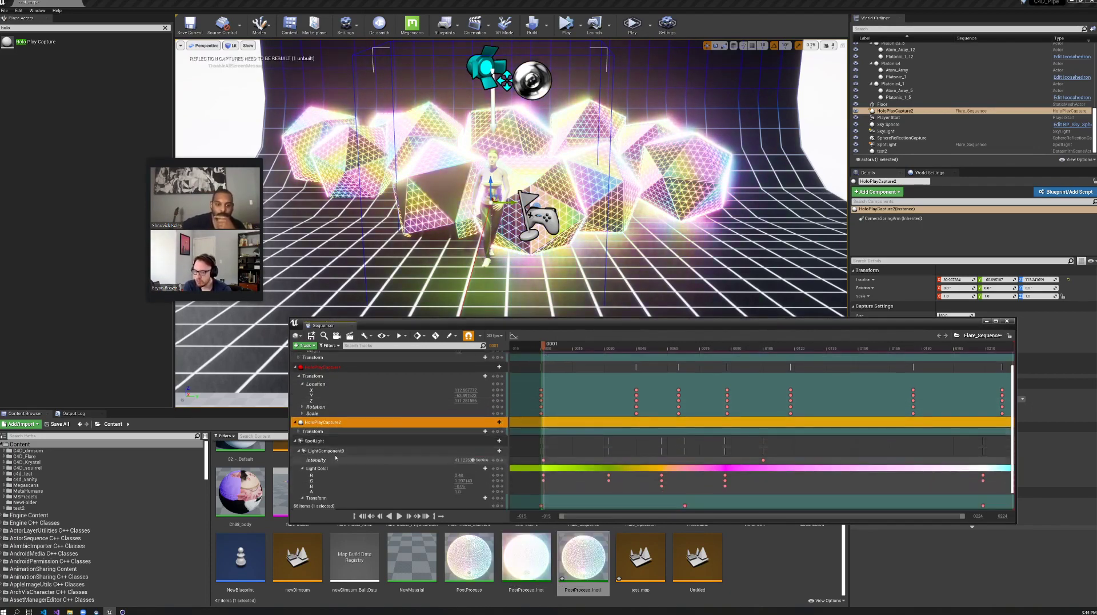
pyautogui.click(299, 432)
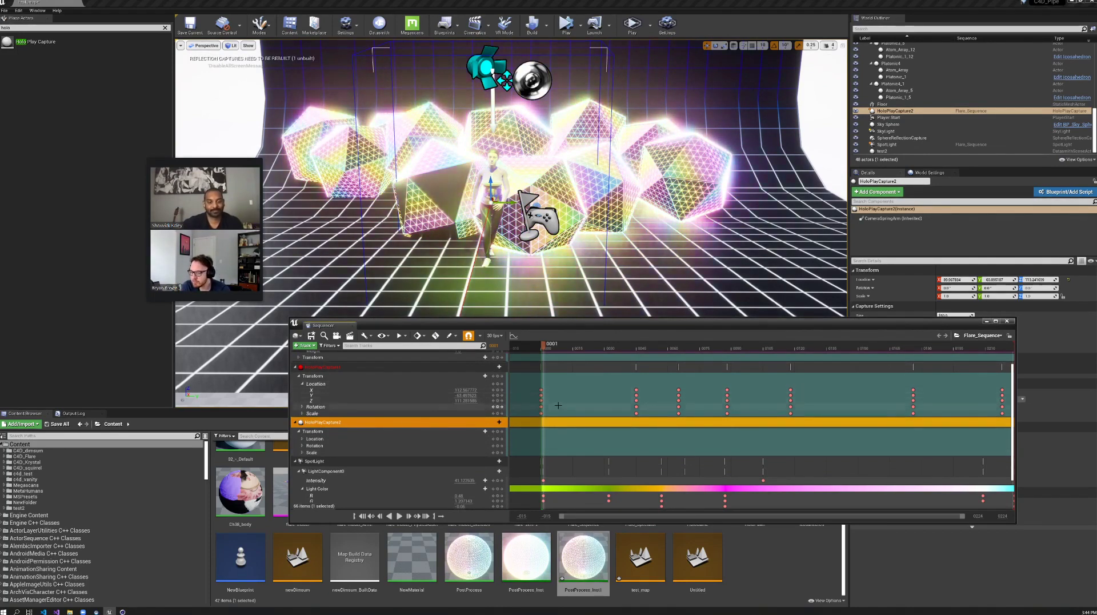
# Copy the Location and Rotation keyframes from the red unbound actor's track to HoloPlayCapture2's Transform track, and expand the Location channels.
pyautogui.click(541, 413)
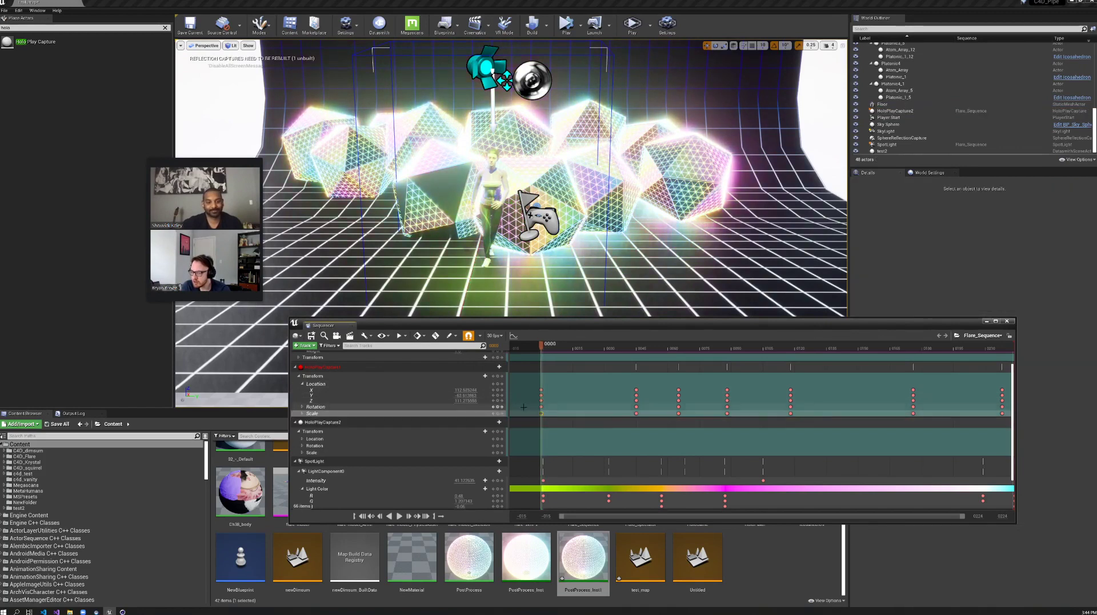
pyautogui.moveTo(526, 387); pyautogui.dragTo(964, 402)
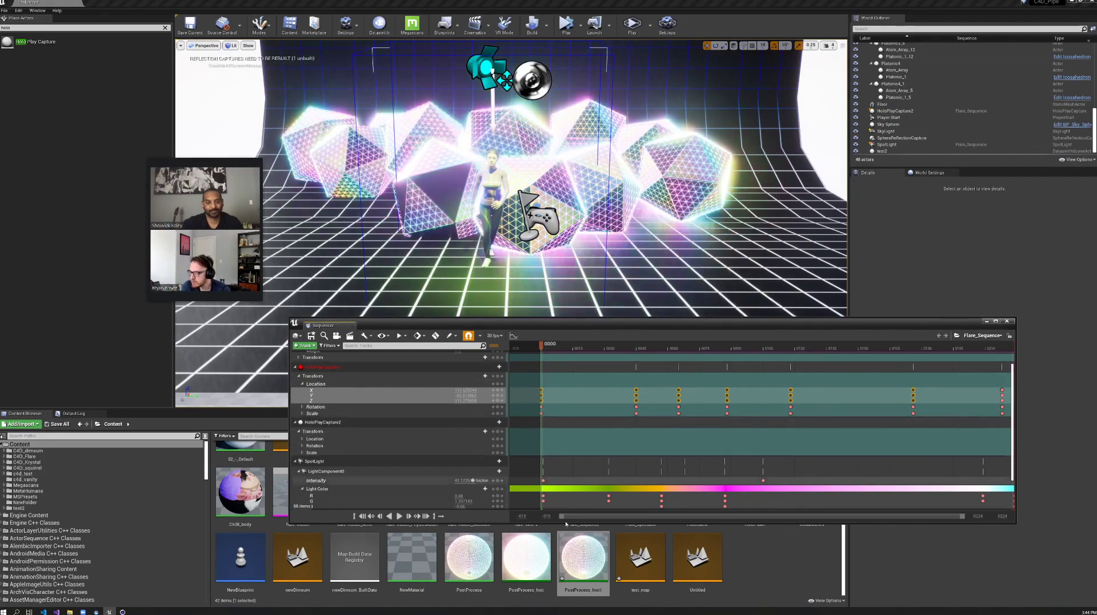
pyautogui.moveTo(524, 381); pyautogui.dragTo(975, 408)
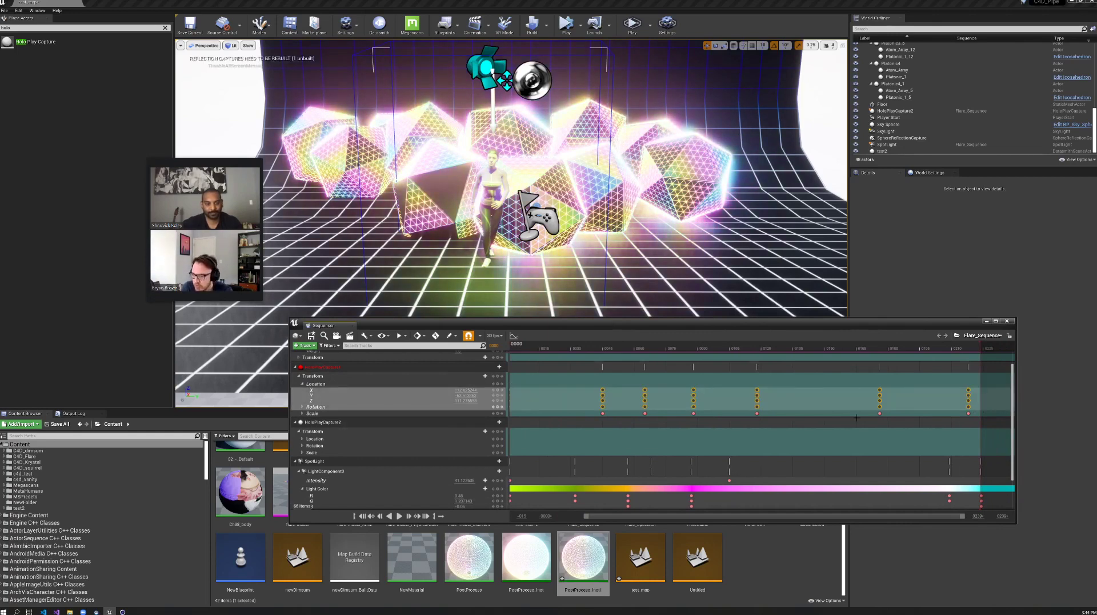
pyautogui.click(435, 423)
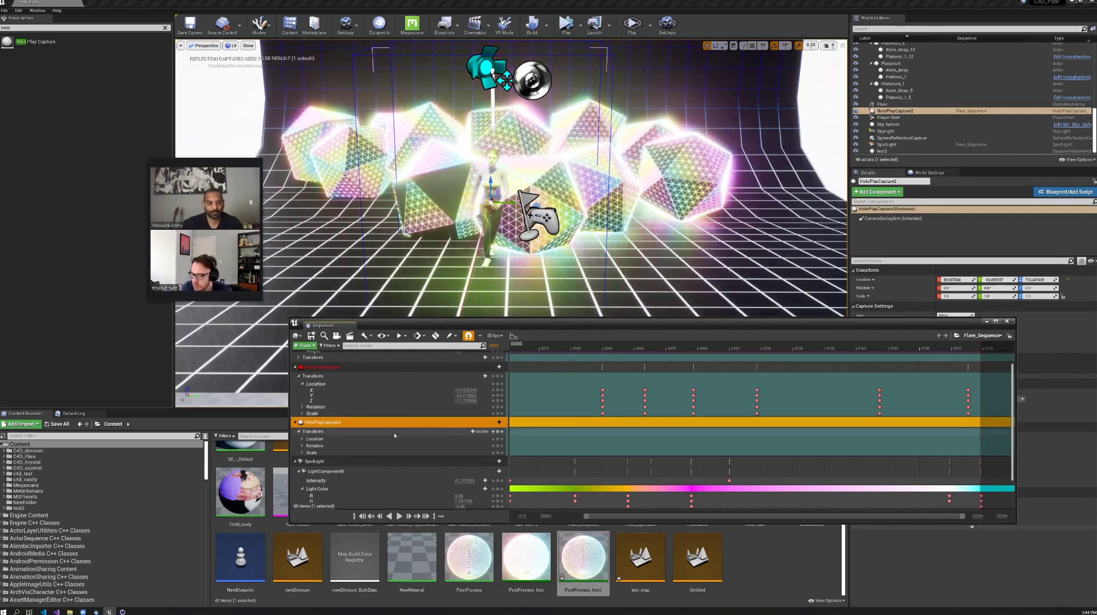
pyautogui.click(394, 433)
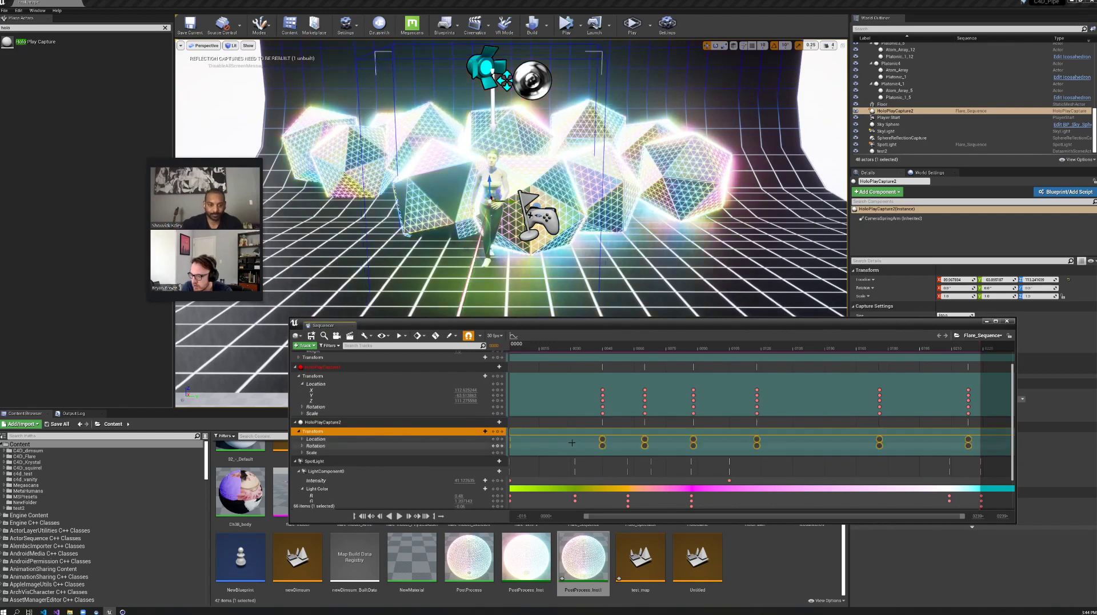
pyautogui.hotkey('ctrl', 'v')
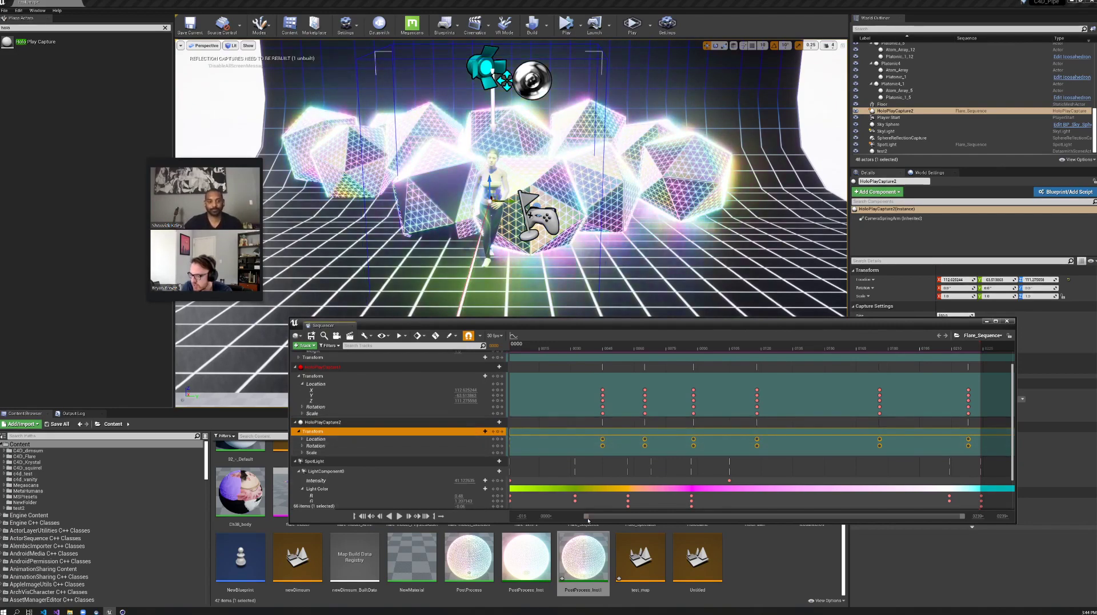
pyautogui.moveTo(588, 519); pyautogui.dragTo(554, 518)
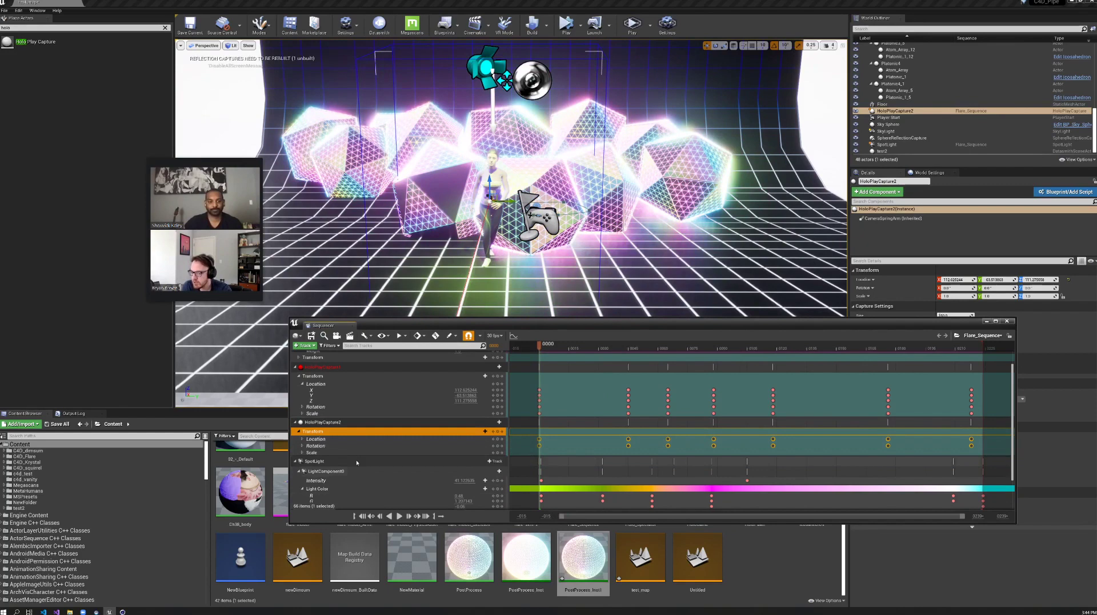
pyautogui.click(303, 438)
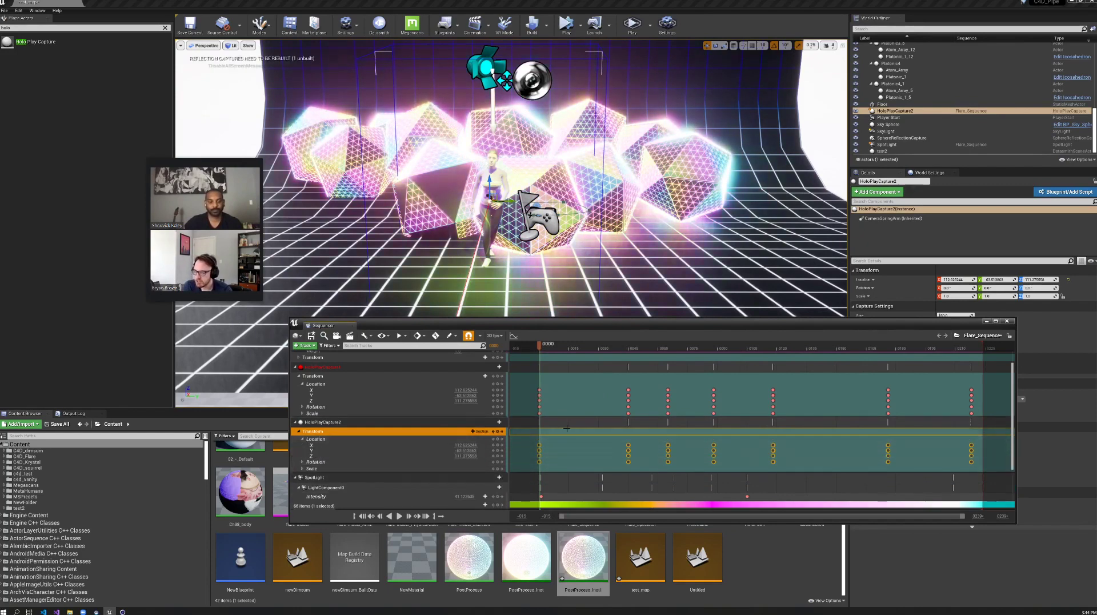
# Scrub Flare_Sequence to frame 0101 and move the Sequencer clear of the viewport and the capture settings.
pyautogui.moveTo(542, 345); pyautogui.dragTo(537, 417)
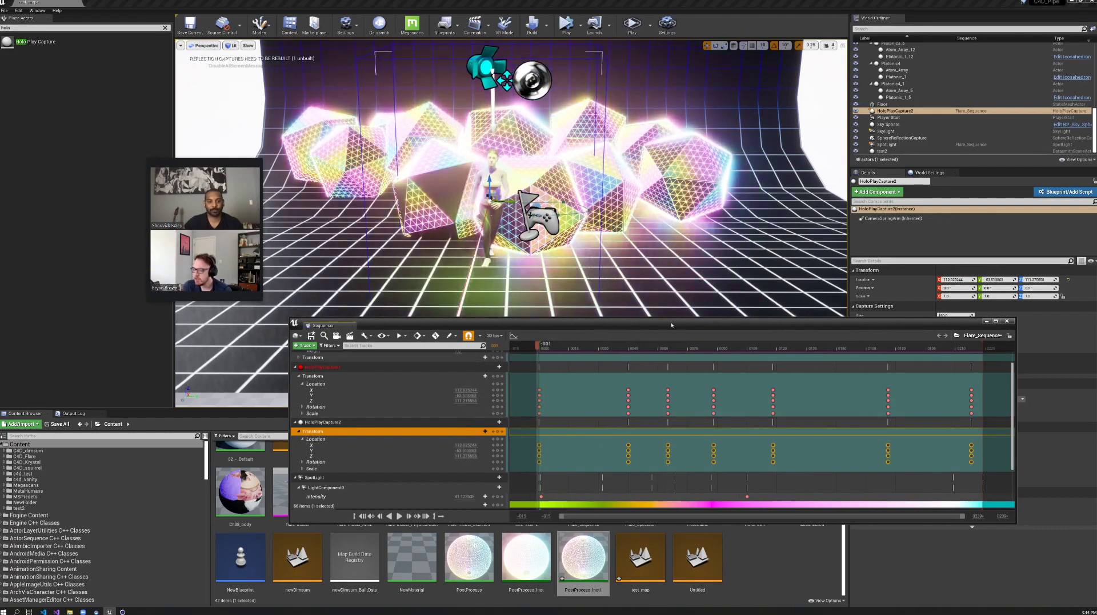
pyautogui.moveTo(540, 346); pyautogui.dragTo(722, 383)
pyautogui.moveTo(809, 328); pyautogui.dragTo(666, 467)
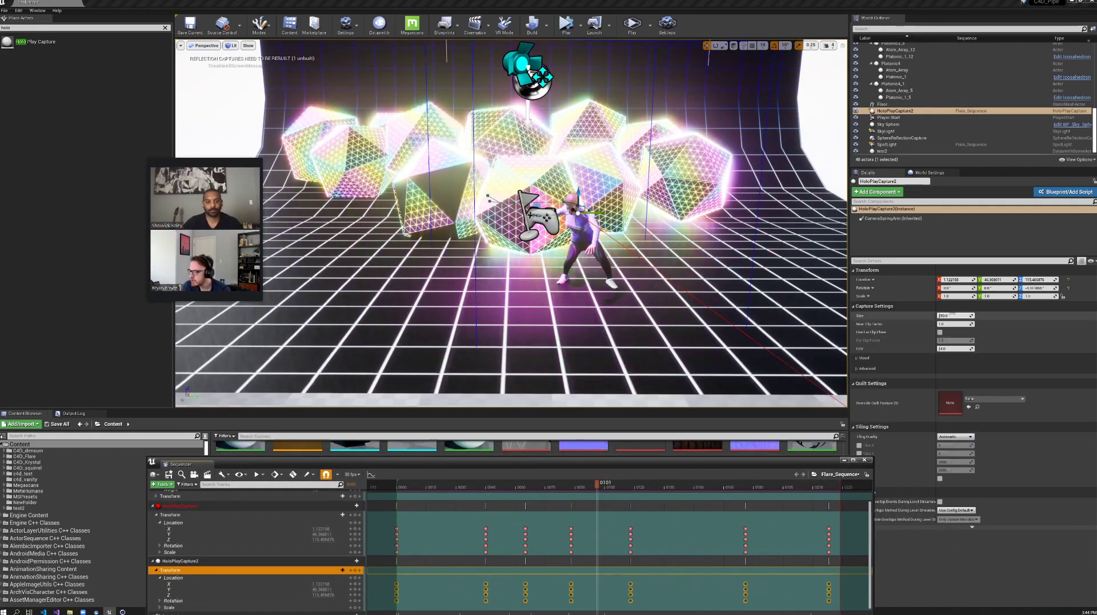
# Set HoloPlayCapture2's capture Size to 75 and view the volume around the crouching character.
pyautogui.click(955, 316)
pyautogui.moveTo(955, 315); pyautogui.dragTo(953, 316)
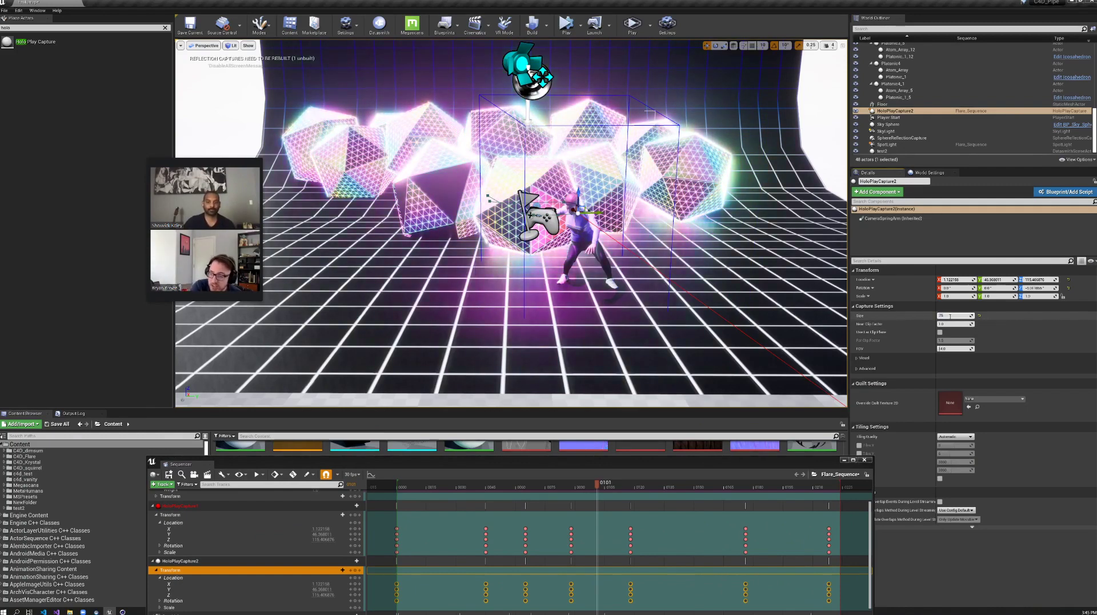
pyautogui.press('Return')
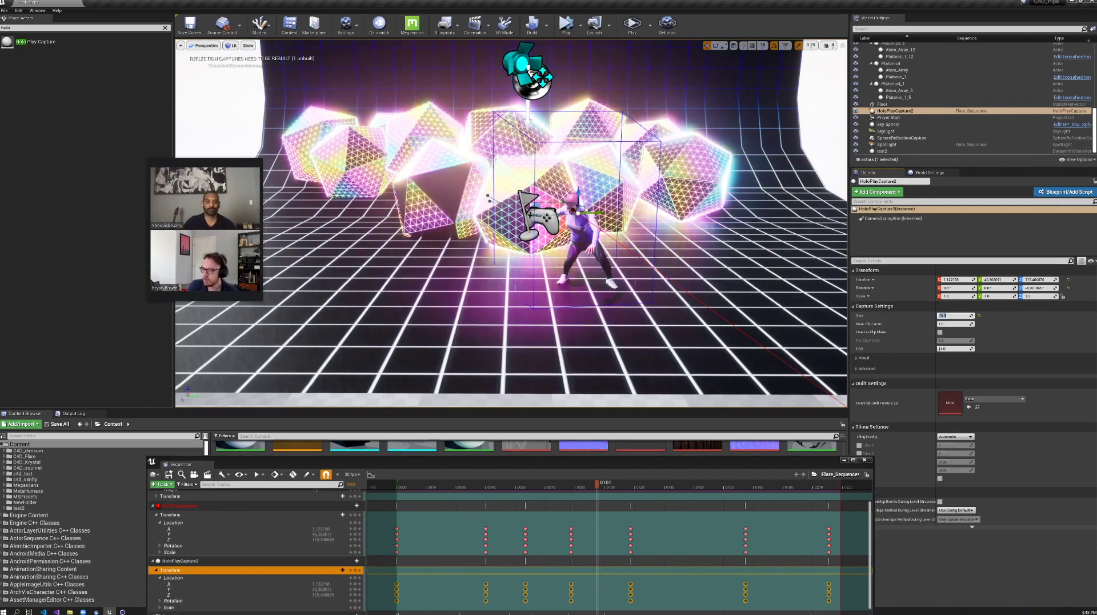
pyautogui.moveTo(549, 277); pyautogui.dragTo(550, 277, button='right')
# Expand HoloPlayCapture2's advanced and visual capture settings and change the mid-plane color from white to yellow.
pyautogui.click(867, 368)
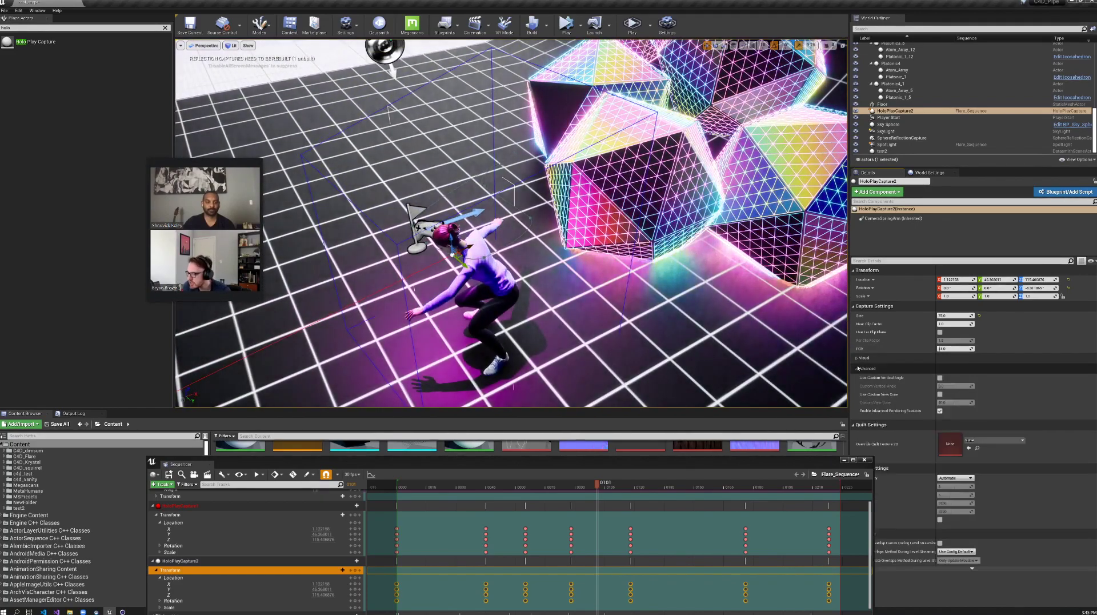
pyautogui.click(863, 358)
pyautogui.click(979, 383)
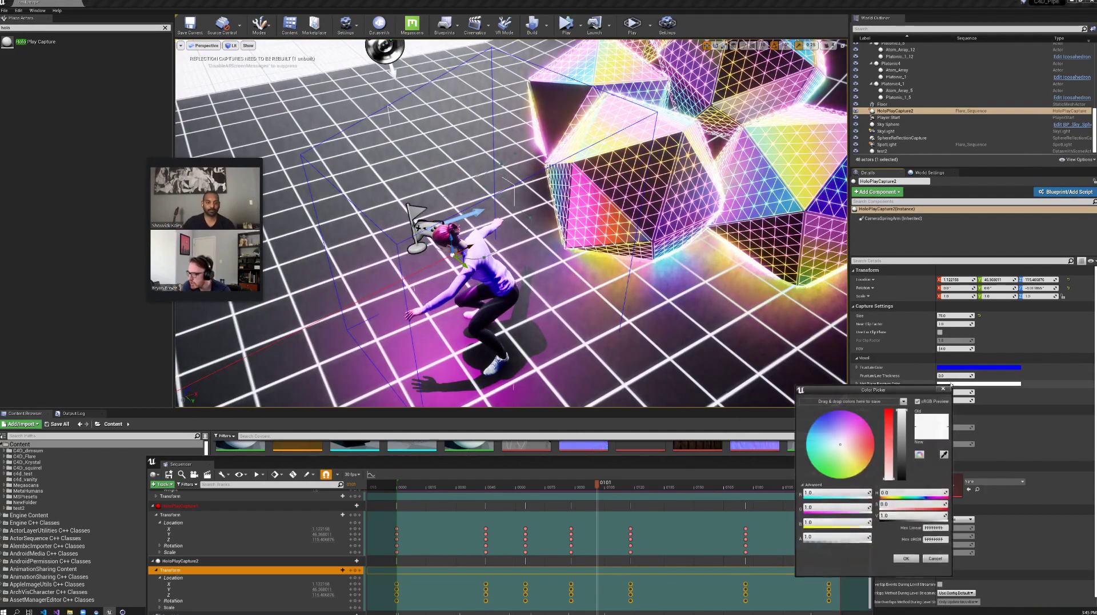
pyautogui.click(864, 475)
pyautogui.moveTo(864, 476); pyautogui.dragTo(867, 473)
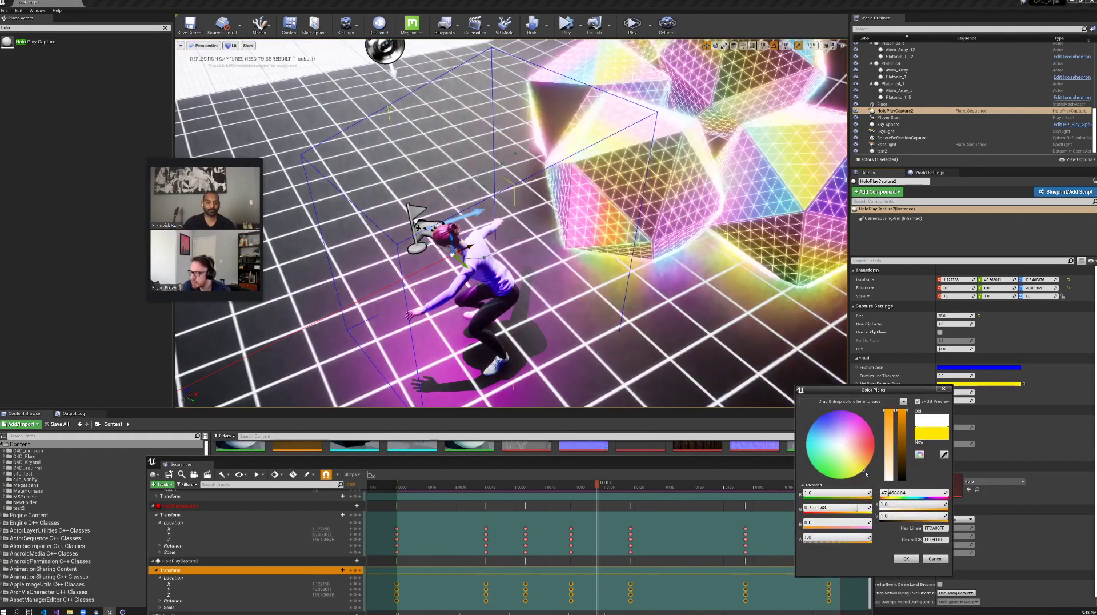
pyautogui.click(906, 559)
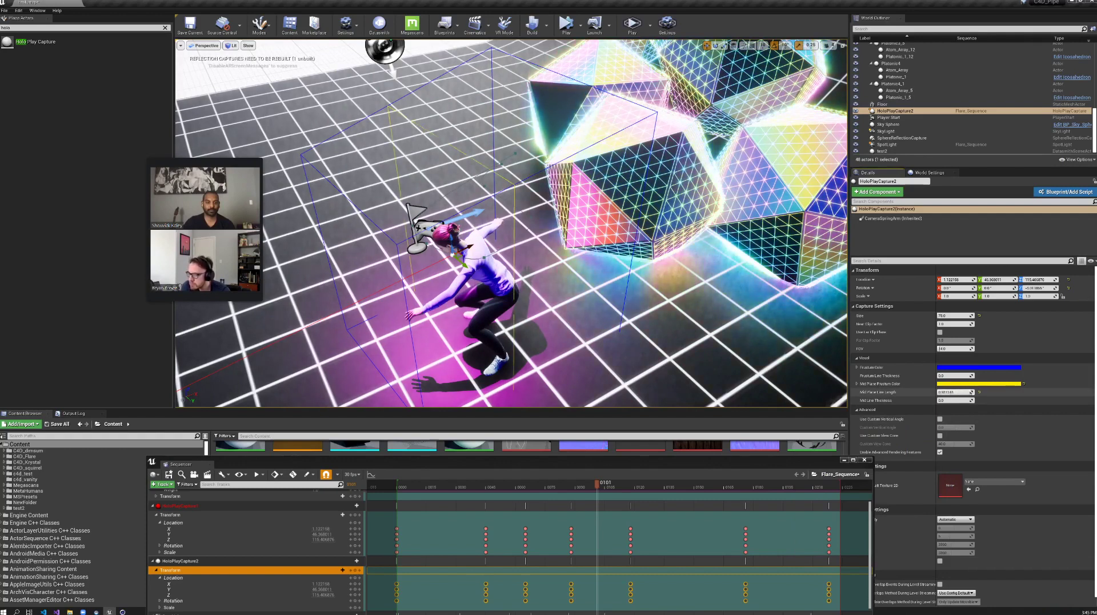
# Increase the mid-plane line length to 1.0 and thicken its lines, and inspect the yellow frame around the character.
pyautogui.moveTo(949, 400)
pyautogui.mouseDown()
pyautogui.moveTo(971, 401)
pyautogui.moveTo(956, 400)
pyautogui.mouseUp()
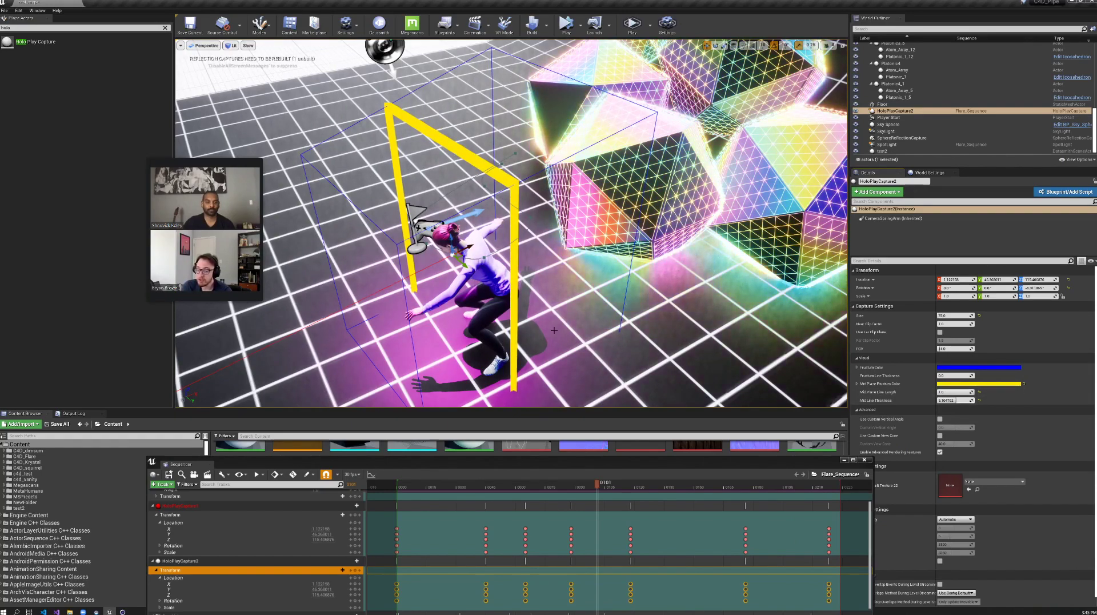
pyautogui.moveTo(554, 330); pyautogui.dragTo(587, 323, button='middle')
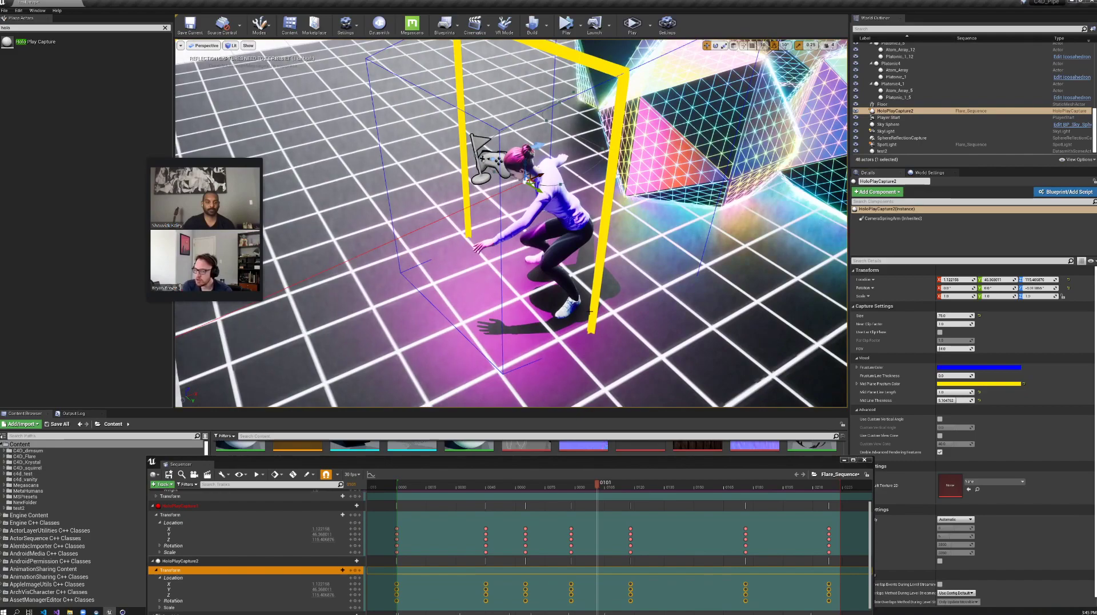
pyautogui.moveTo(571, 320); pyautogui.dragTo(582, 289, button='right')
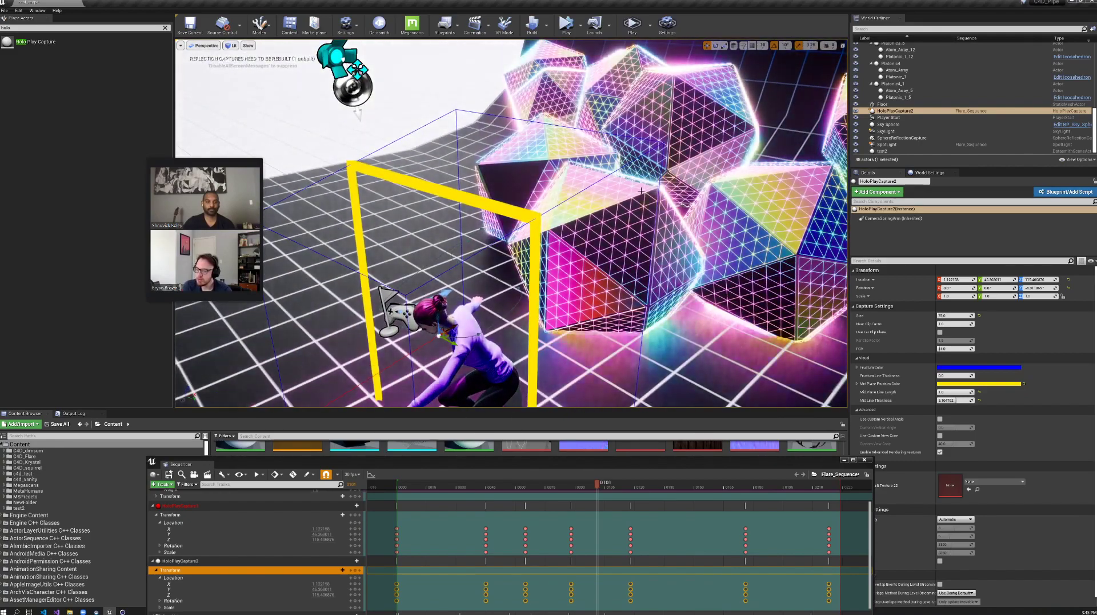
pyautogui.moveTo(641, 191); pyautogui.dragTo(556, 173)
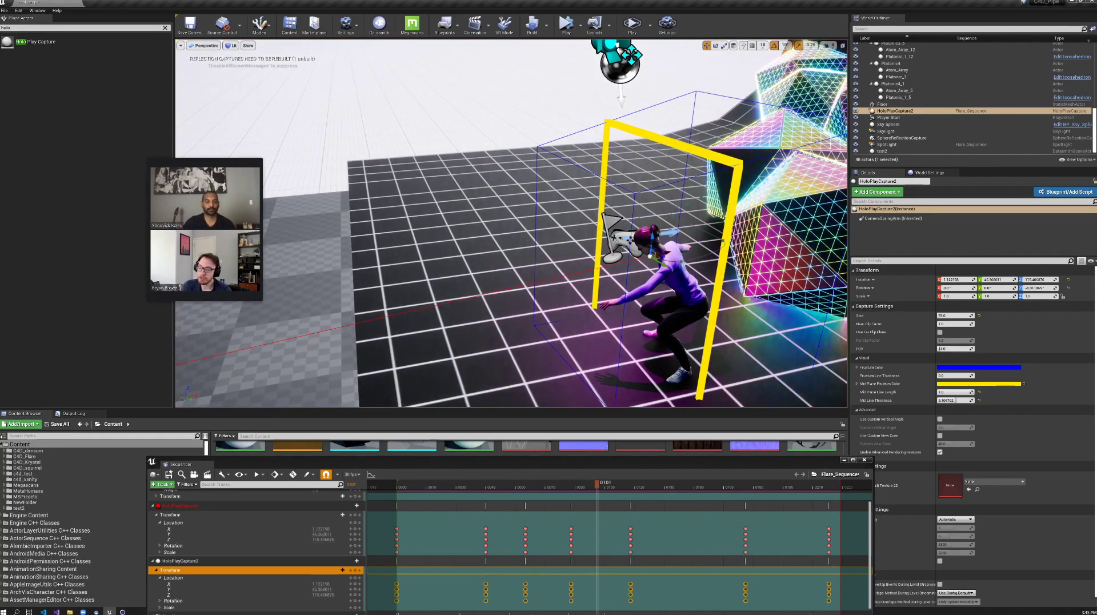
pyautogui.moveTo(511, 223); pyautogui.dragTo(563, 206, button='right')
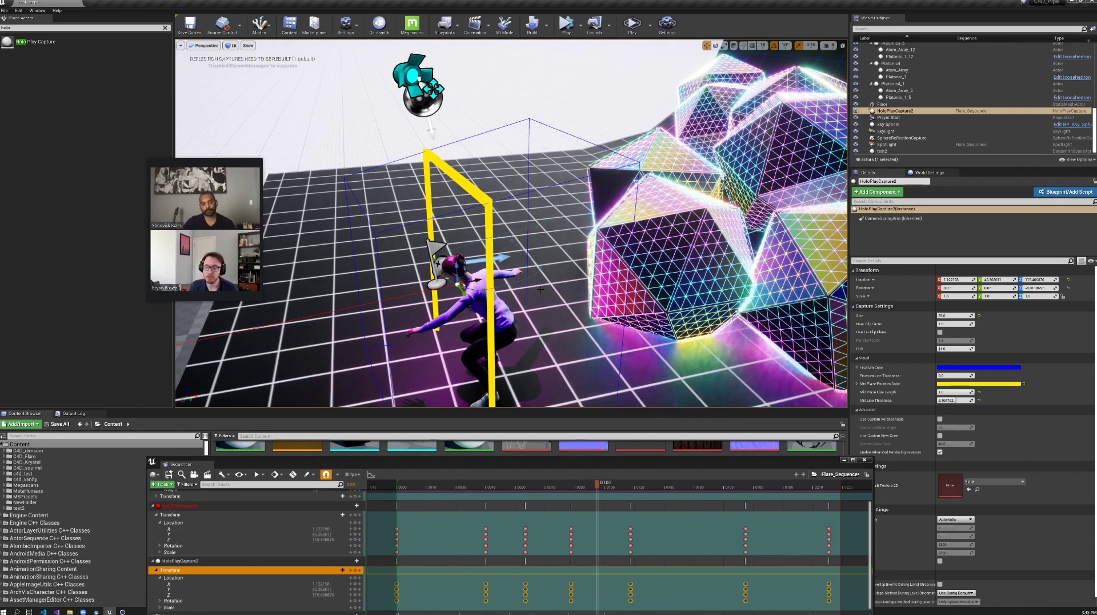
# Increase the frustum line thickness for HoloPlayCapture2 and move the Sequencer off the editor.
pyautogui.moveTo(604, 468); pyautogui.dragTo(518, 438)
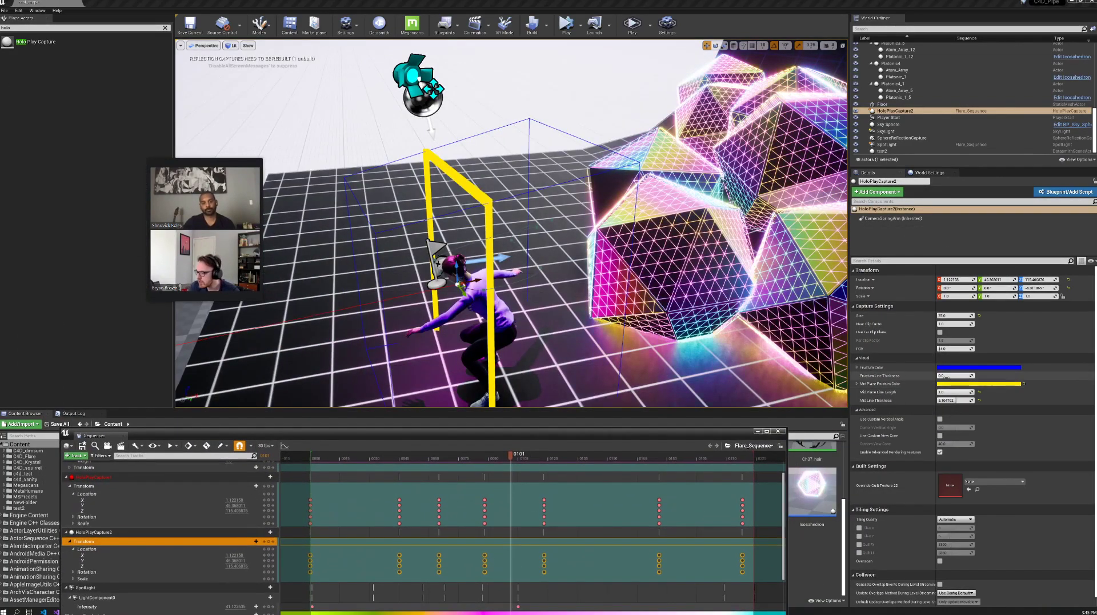
pyautogui.moveTo(944, 377); pyautogui.dragTo(944, 376)
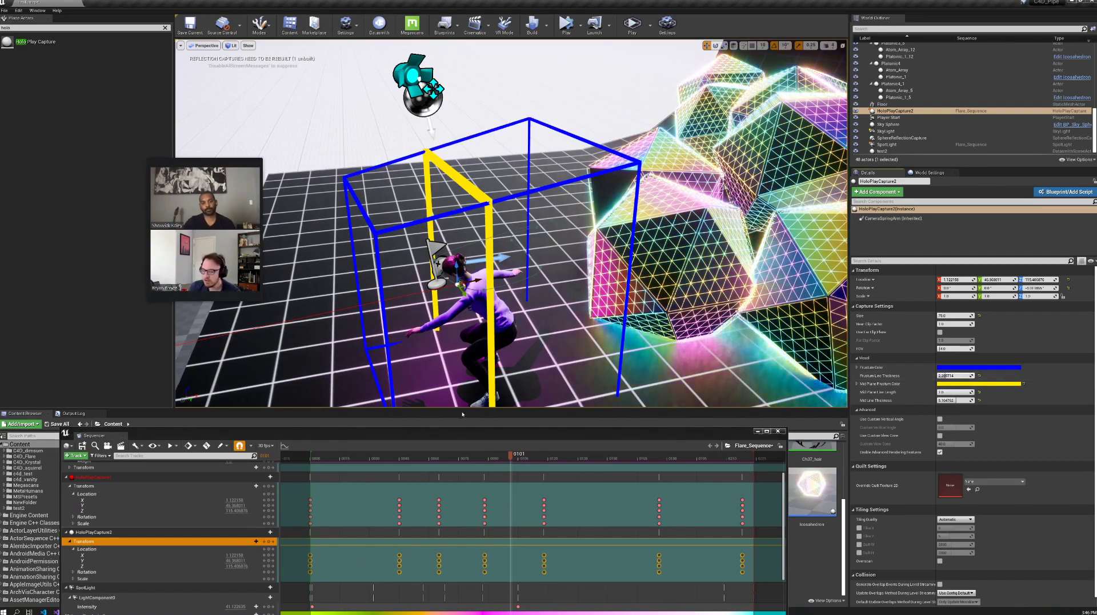
pyautogui.moveTo(462, 3); pyautogui.dragTo(456, 33)
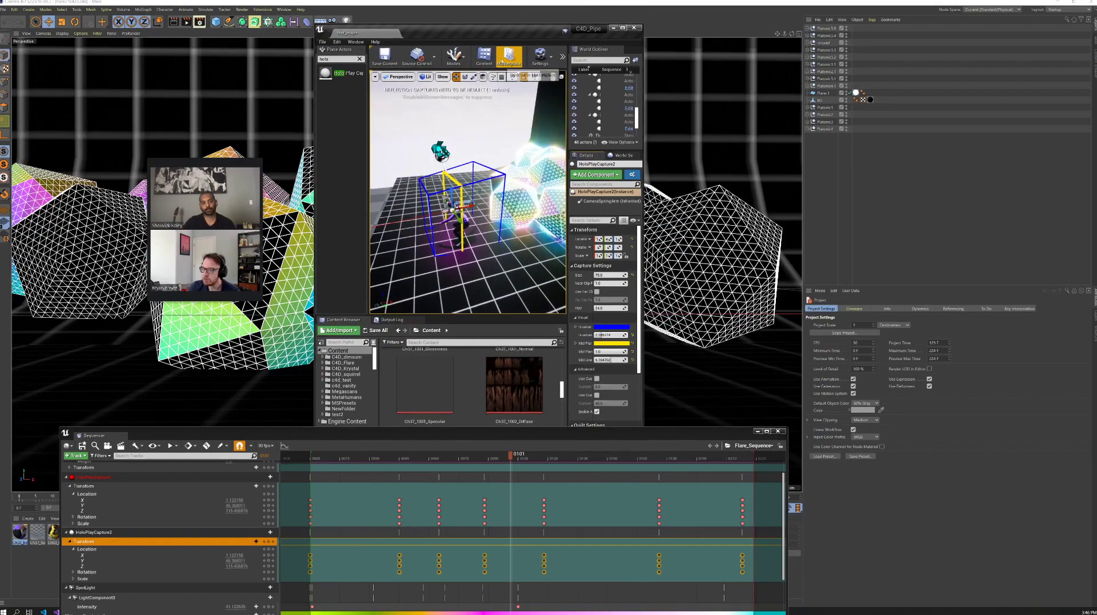
pyautogui.press('super+Up')
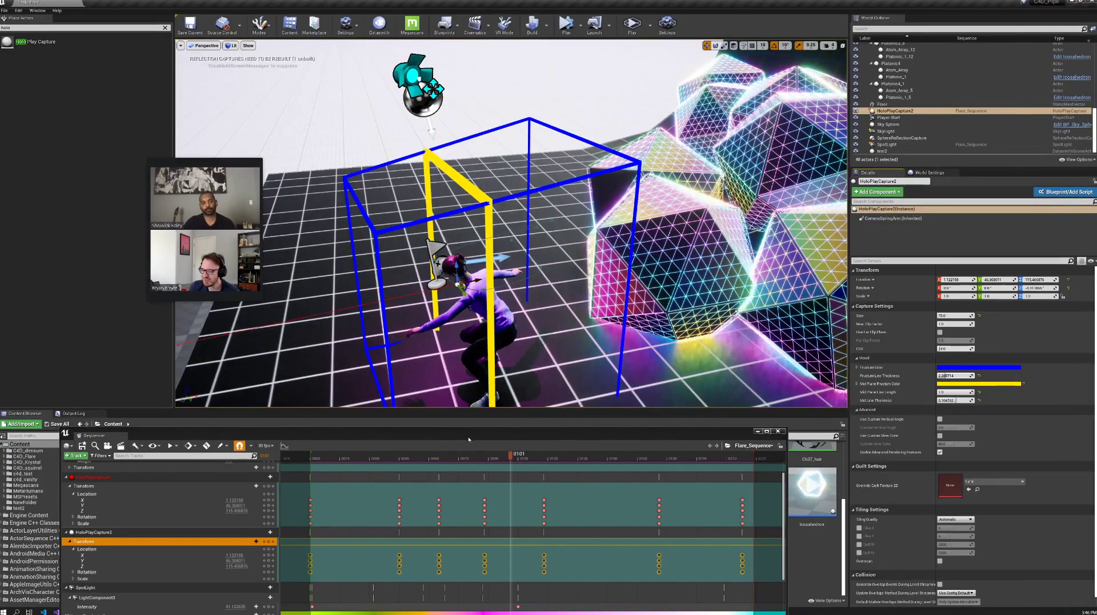
pyautogui.moveTo(469, 439); pyautogui.dragTo(0, 320)
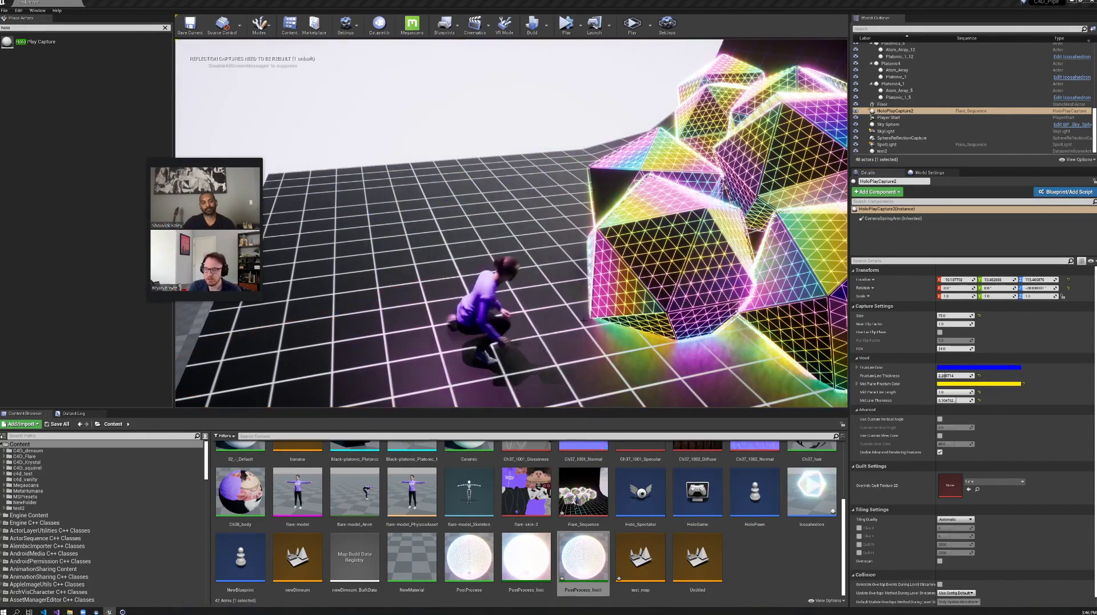
# Examine the thickened blue and yellow capture volume around the character from farther away and from the front.
pyautogui.scroll(-5, 663, 294)
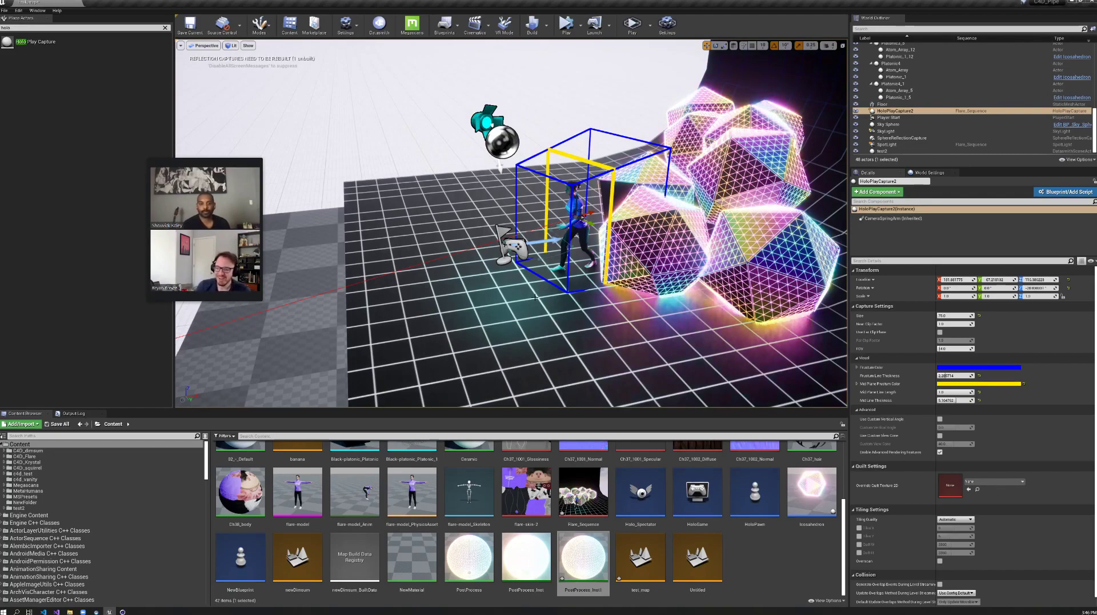
pyautogui.scroll(5, 529, 311)
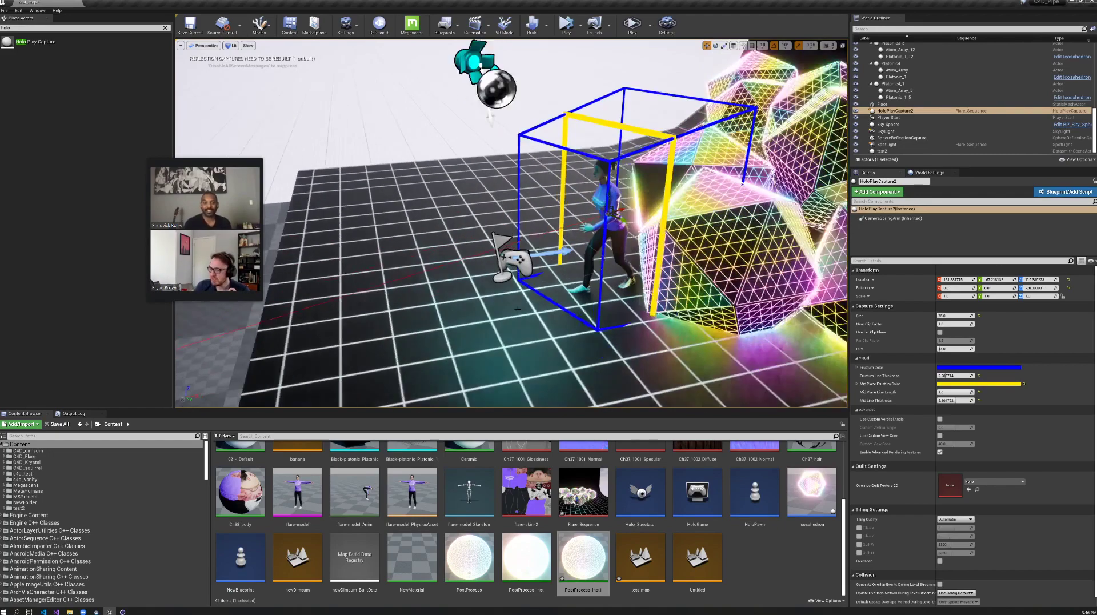
pyautogui.moveTo(530, 311); pyautogui.dragTo(634, 314, button='right')
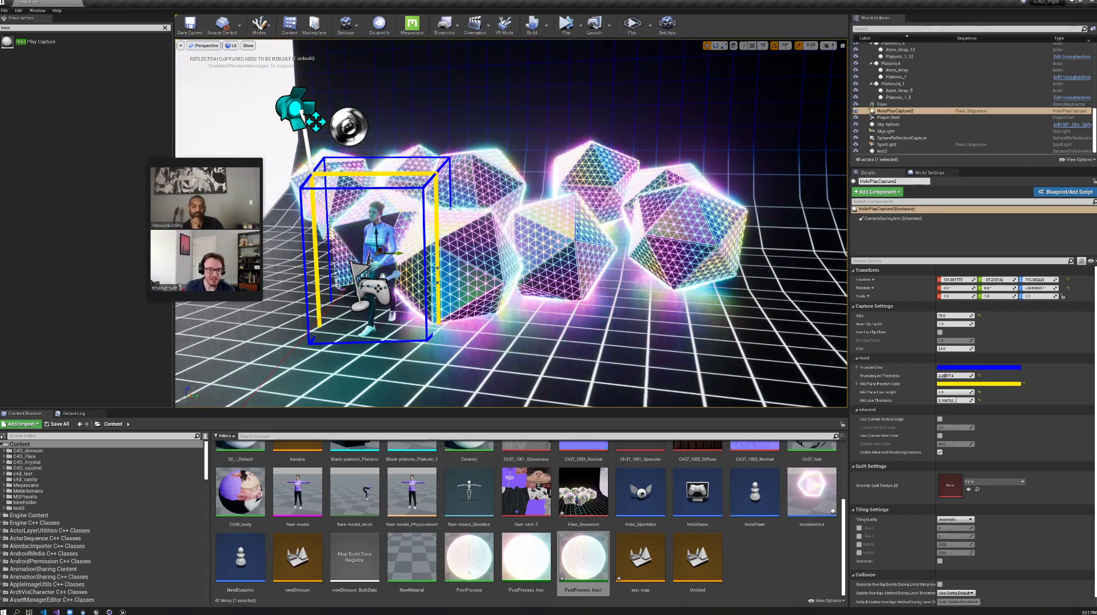
# Switch to the HoloPlayTest project in the other Unreal Editor and maximize its window.
pyautogui.hotkey('alt', 'Tab')
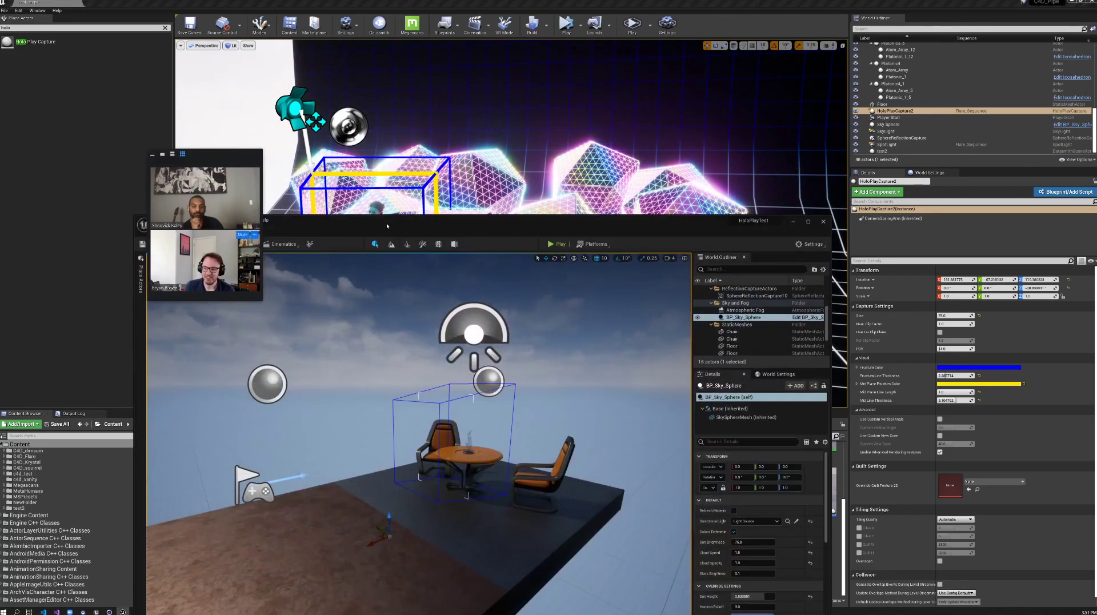
pyautogui.moveTo(476, 227); pyautogui.dragTo(514, 0)
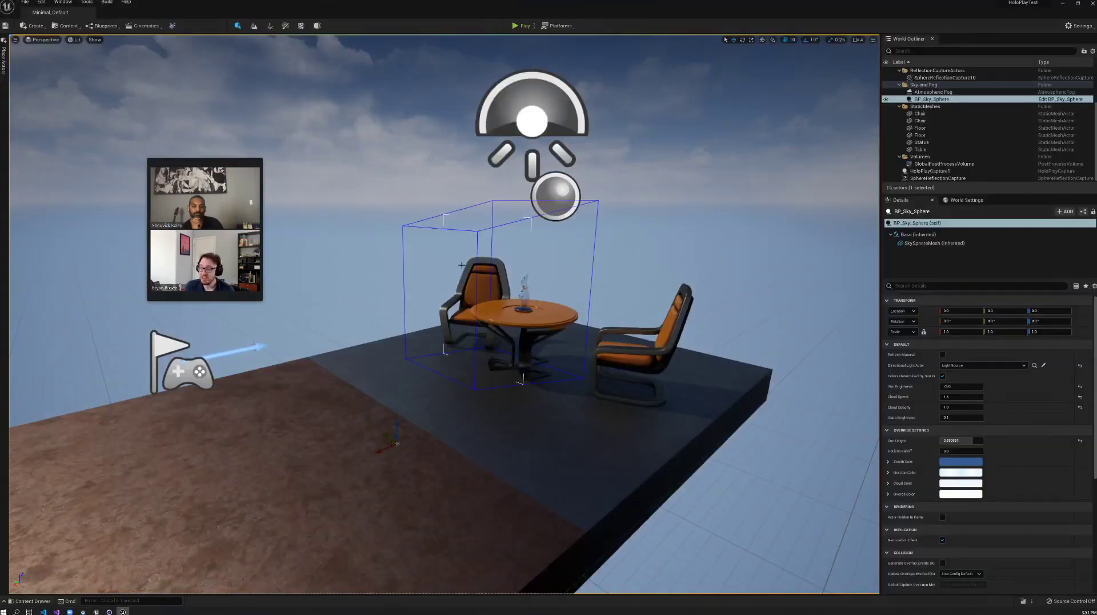